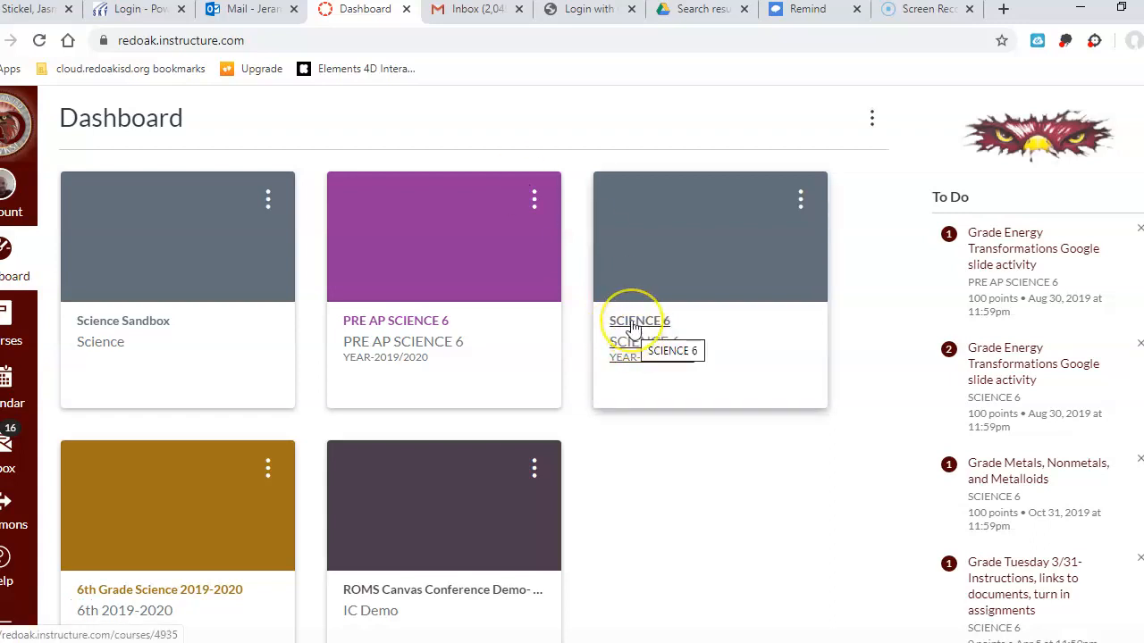
Step: Open the SCIENCE 6 course and look over its Wednesday 4/1 assignment on graphing motion and calculating speed
click(632, 323)
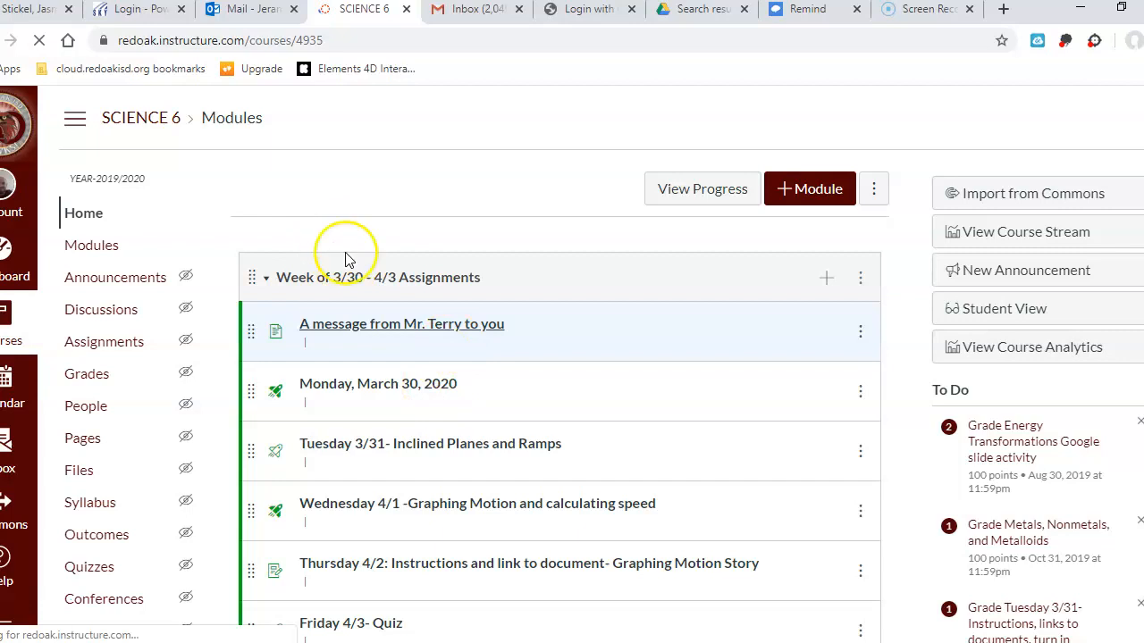
scroll(438, 469, down, 1)
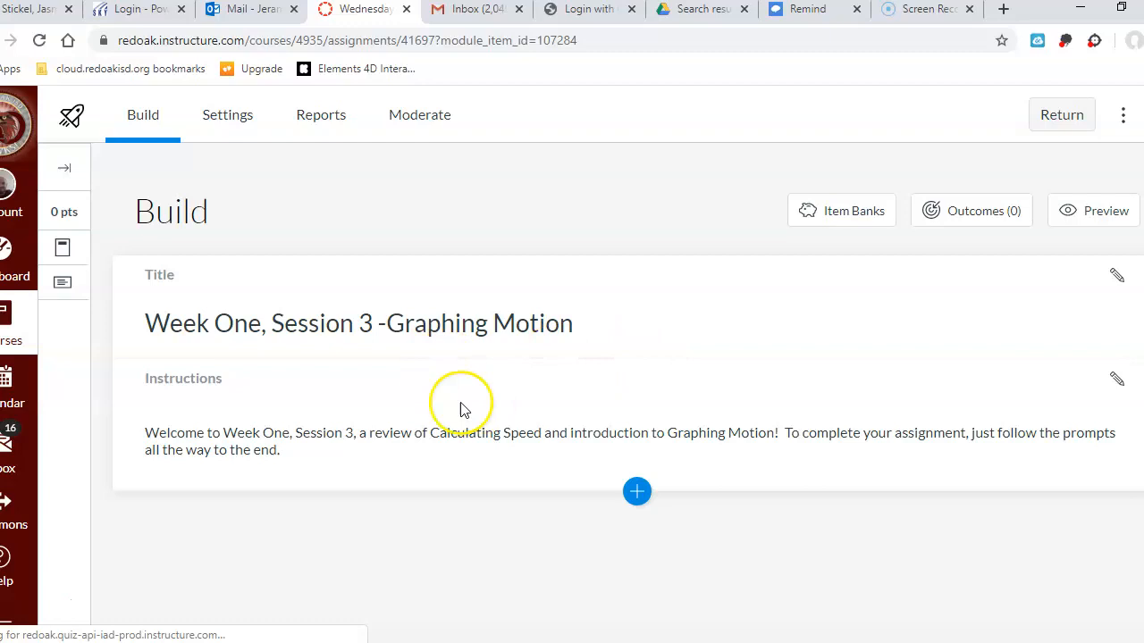
scroll(413, 402, down, 4)
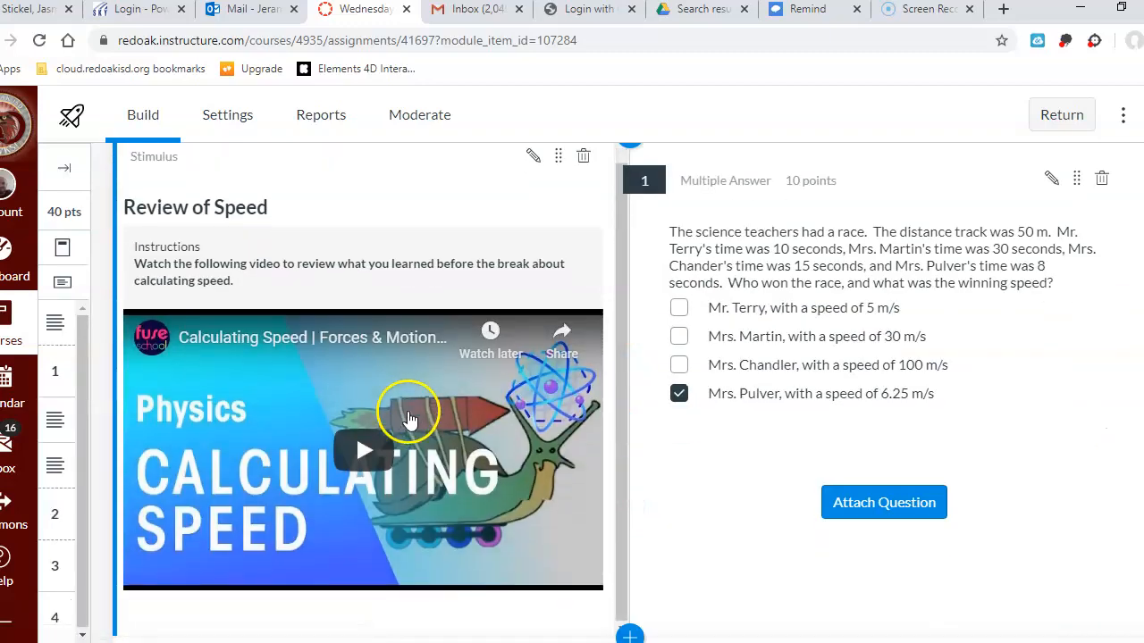
scroll(143, 222, up, 3)
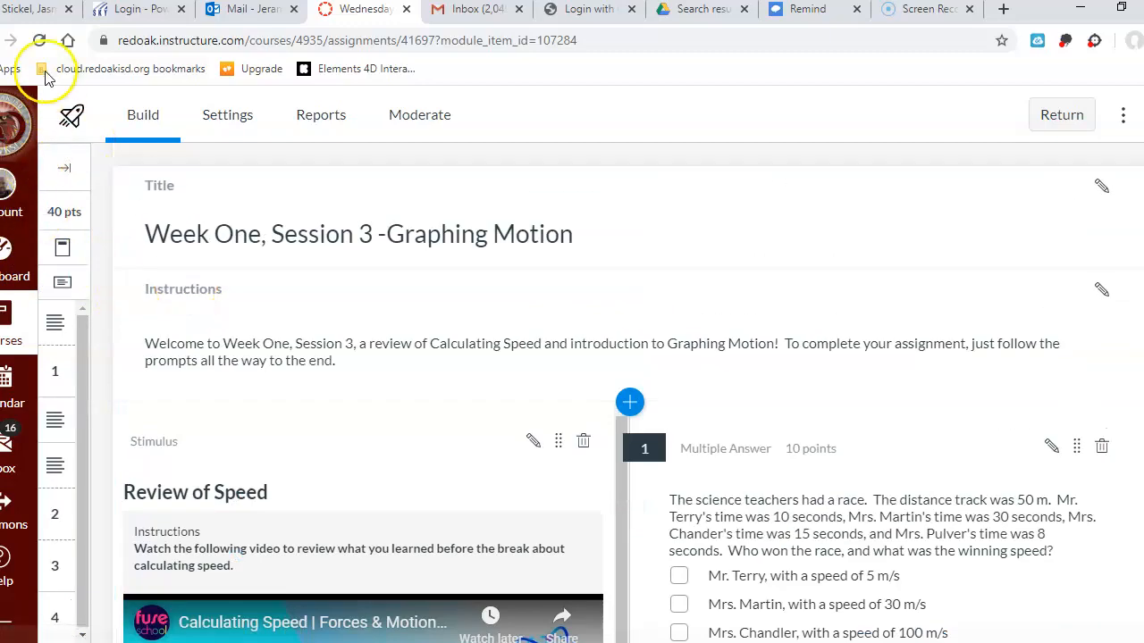
Step: Return to the course's module list and open the Thursday 4/2 Graphing Motion Story assignment
click(0, 40)
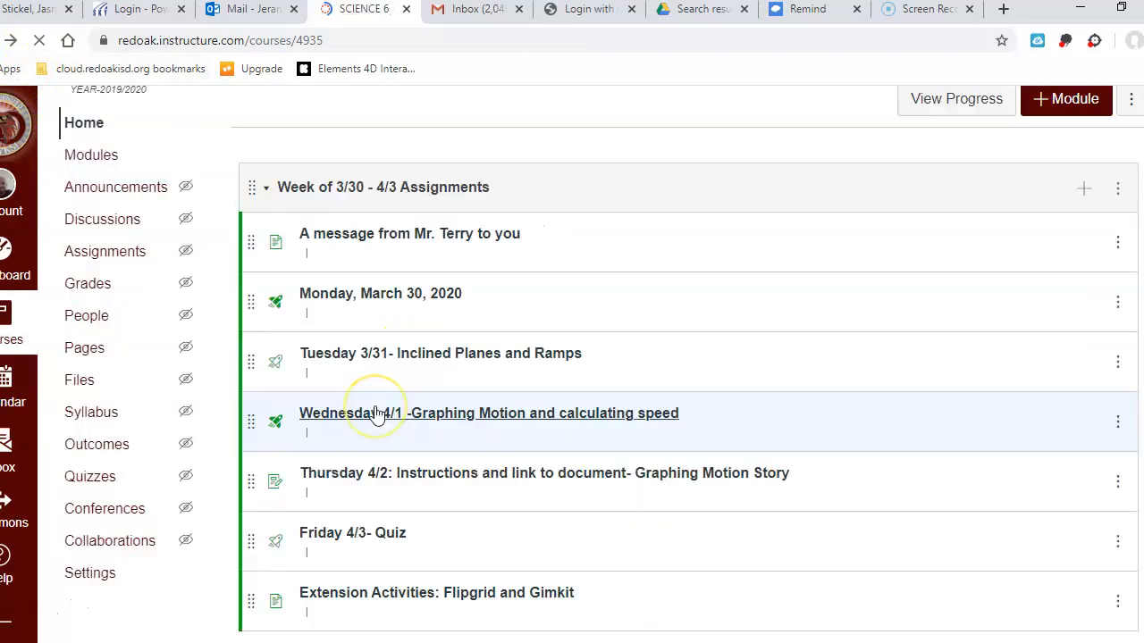
scroll(387, 429, down, 2)
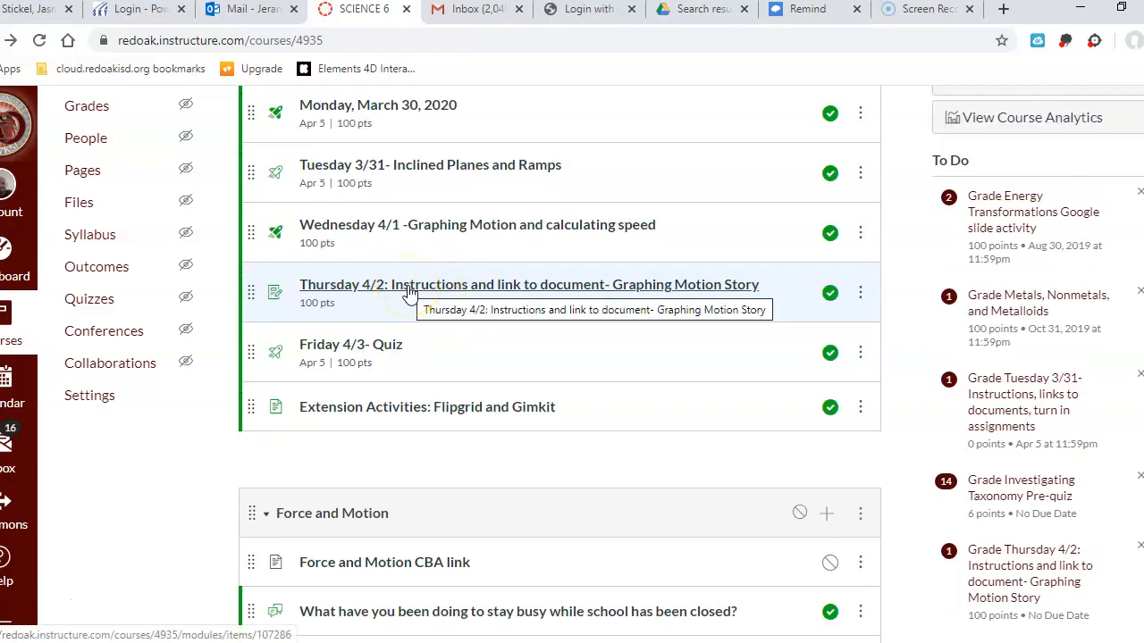
click(409, 292)
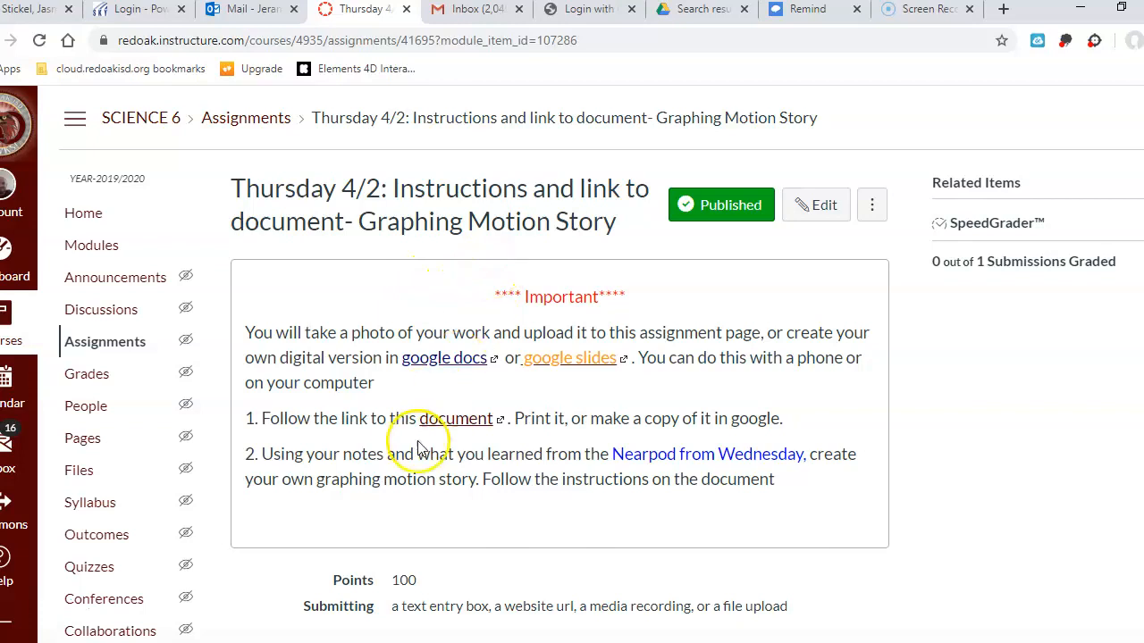
Step: Open the assignment's linked google docs worksheet and look through its story, illustration and graph boxes
click(417, 374)
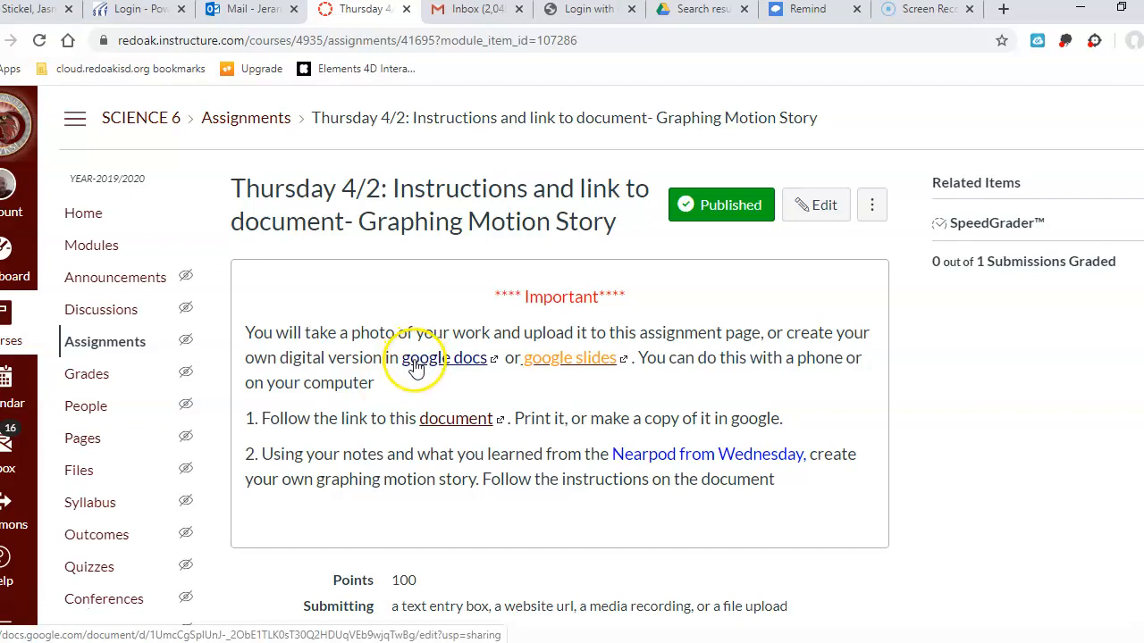
click(416, 367)
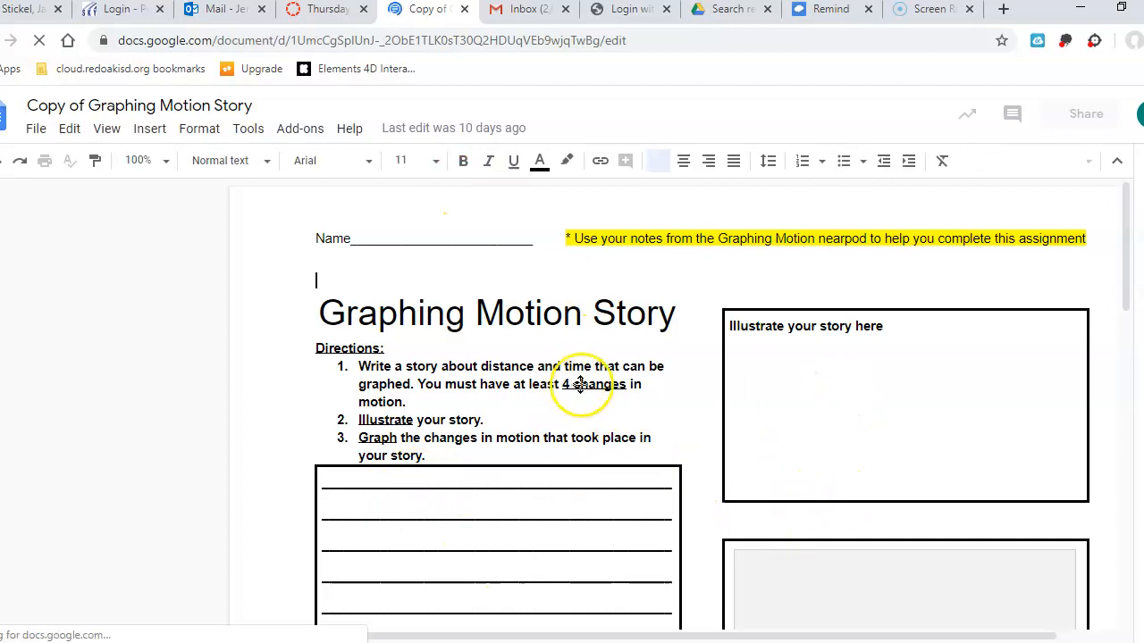
scroll(799, 577, down, 8)
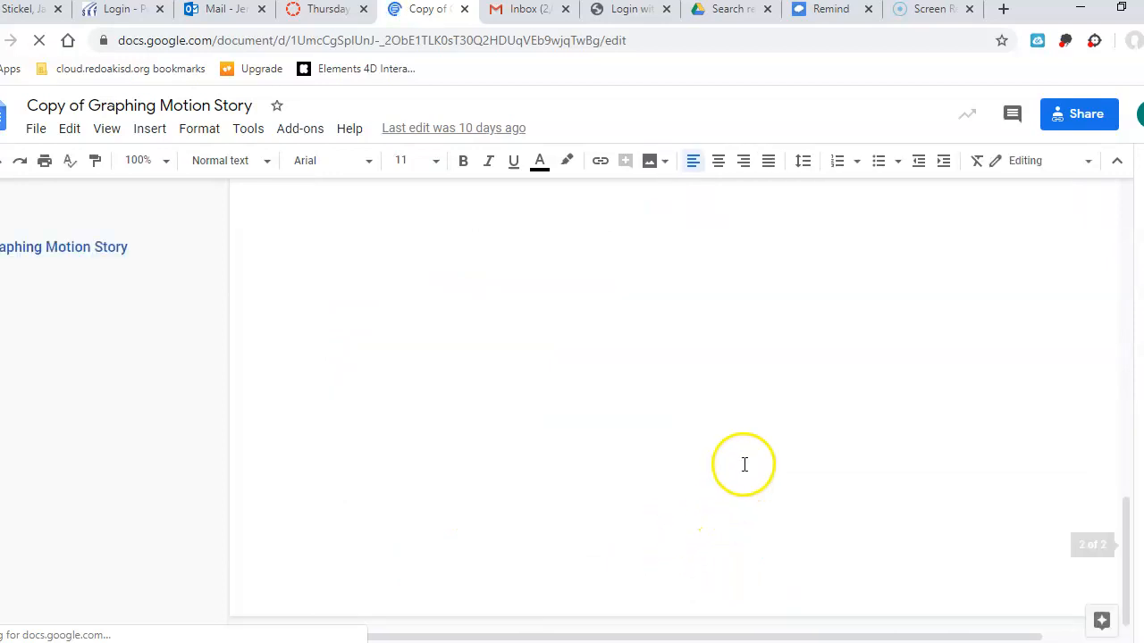
scroll(741, 455, down, 4)
scroll(740, 456, up, 10)
scroll(740, 455, down, 3)
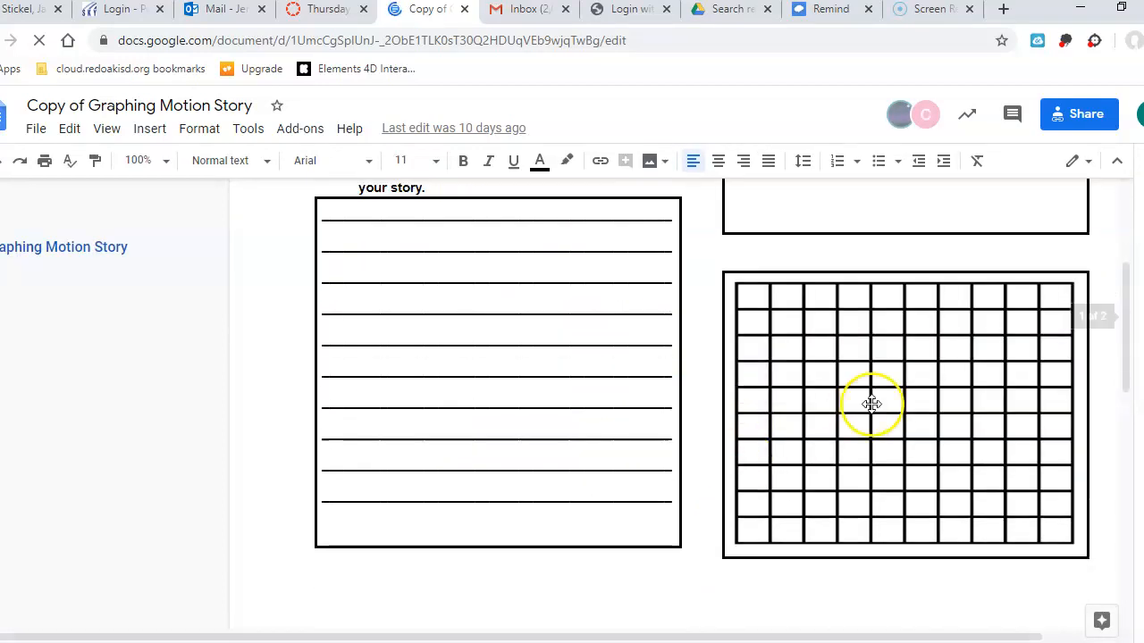
Step: Insert a new drawing into the worksheet and draw a straight line rising diagonally, about 1.7 in wide and 2.3 in high
click(149, 128)
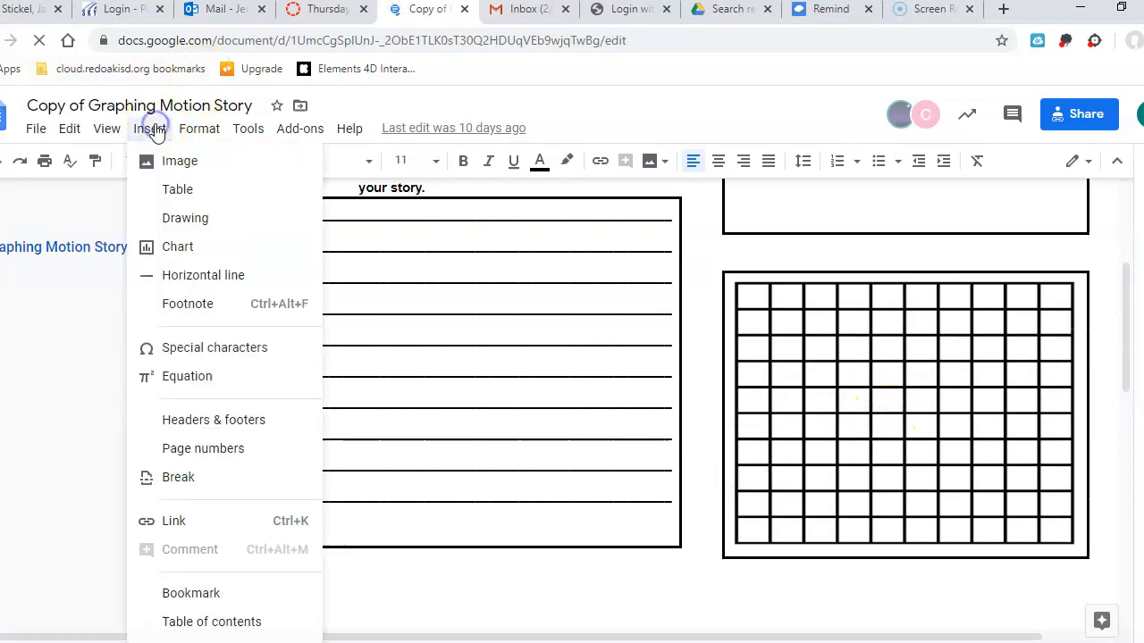
click(184, 217)
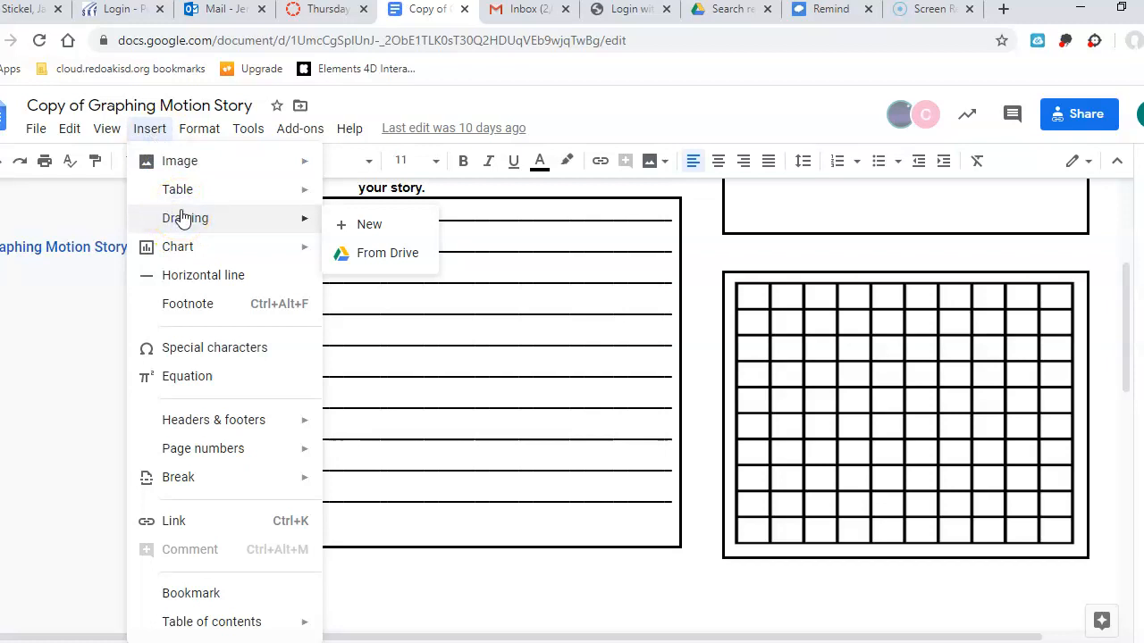
click(376, 227)
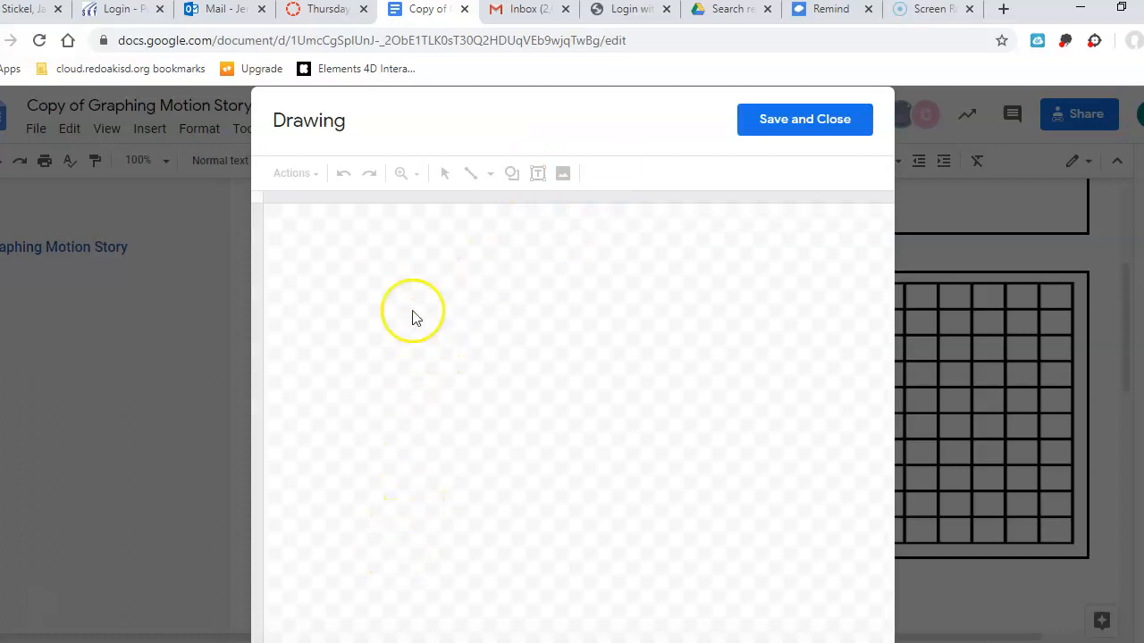
click(491, 174)
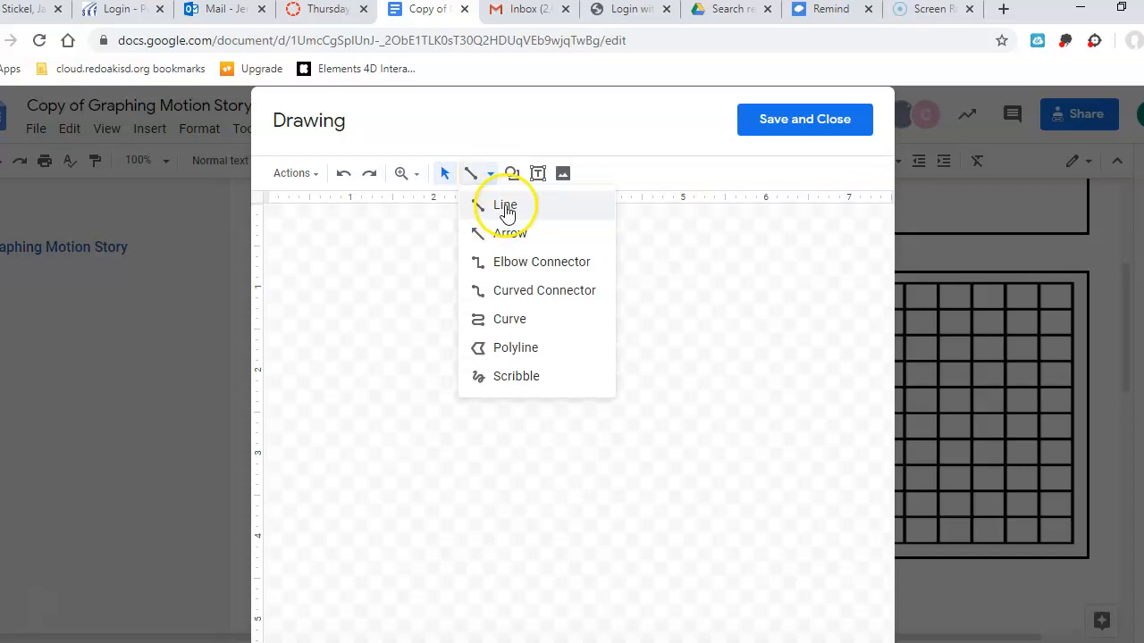
click(506, 206)
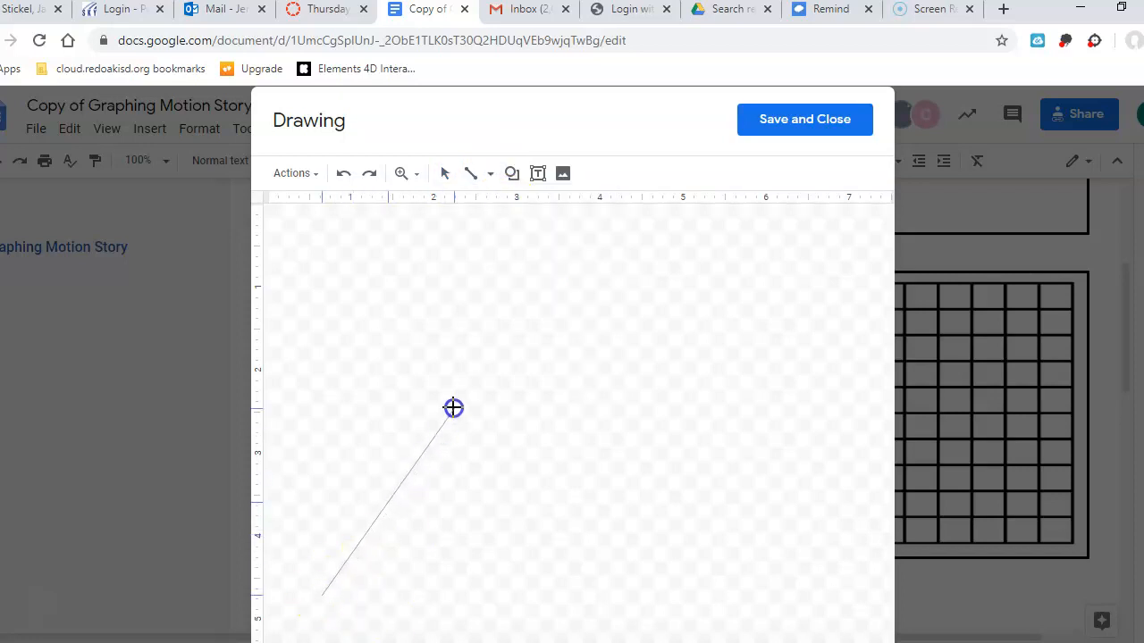
drag(459, 400, 461, 402)
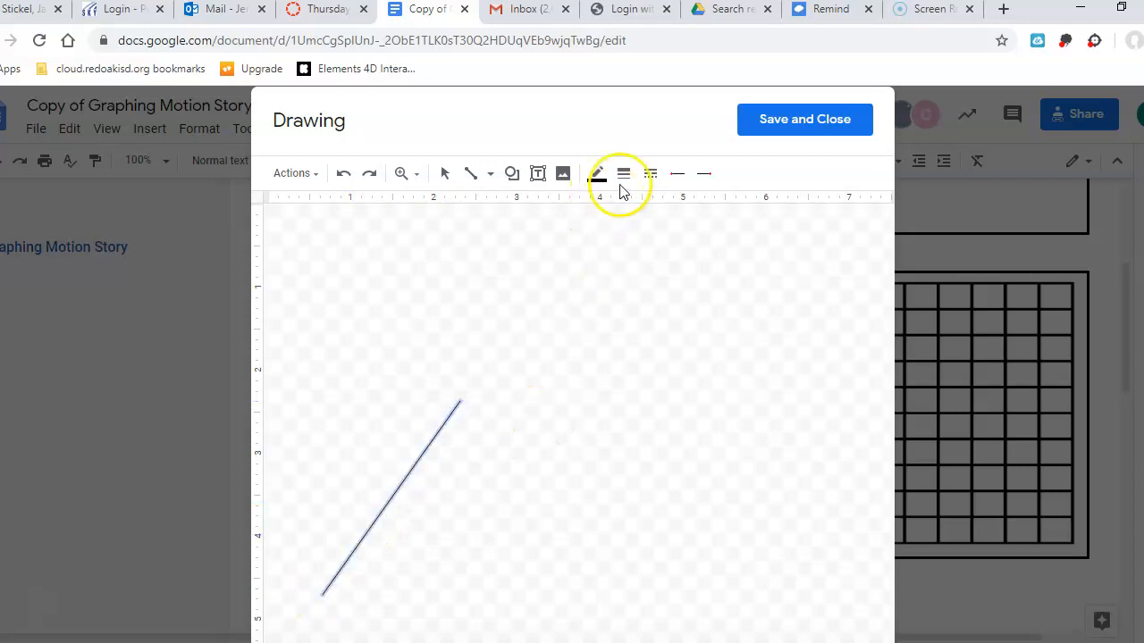
click(491, 176)
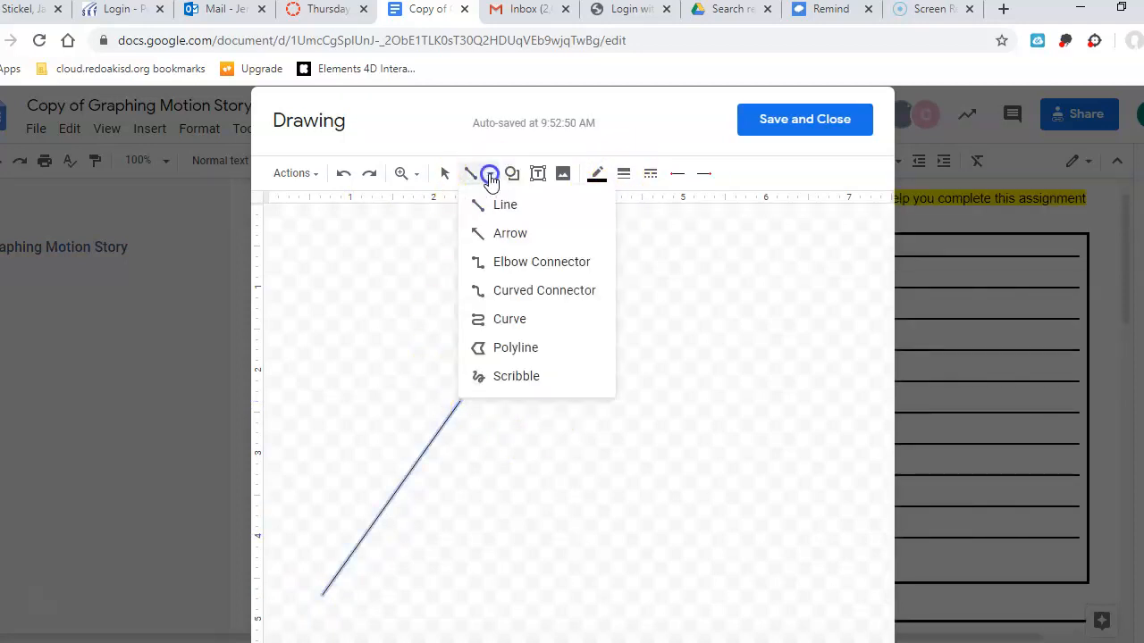
click(493, 203)
drag(483, 403, 453, 405)
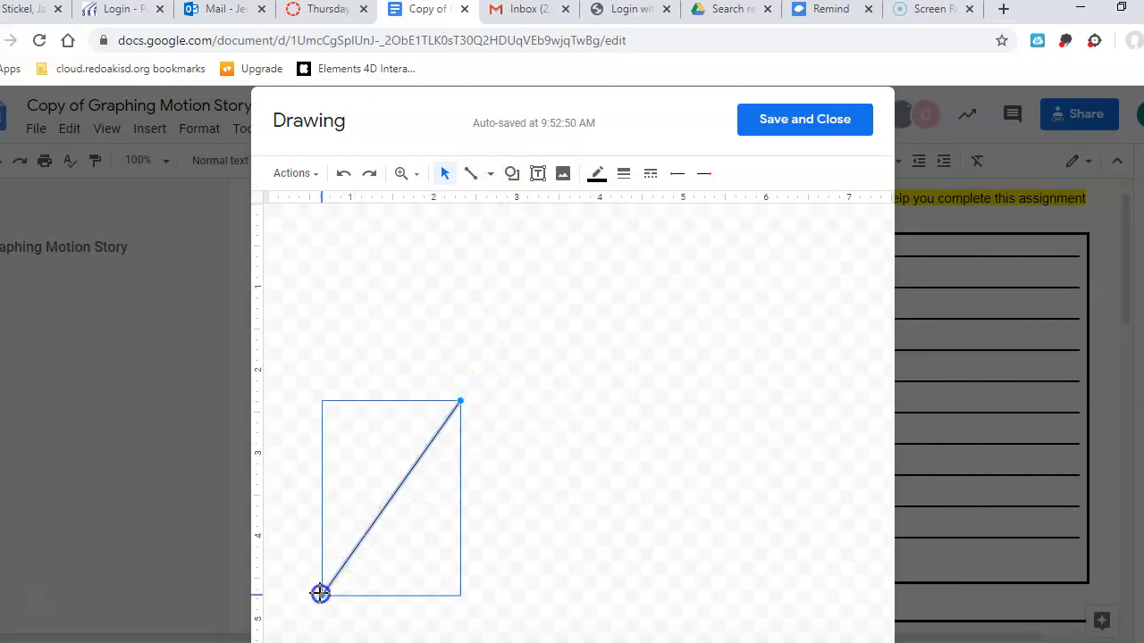
key(Delete)
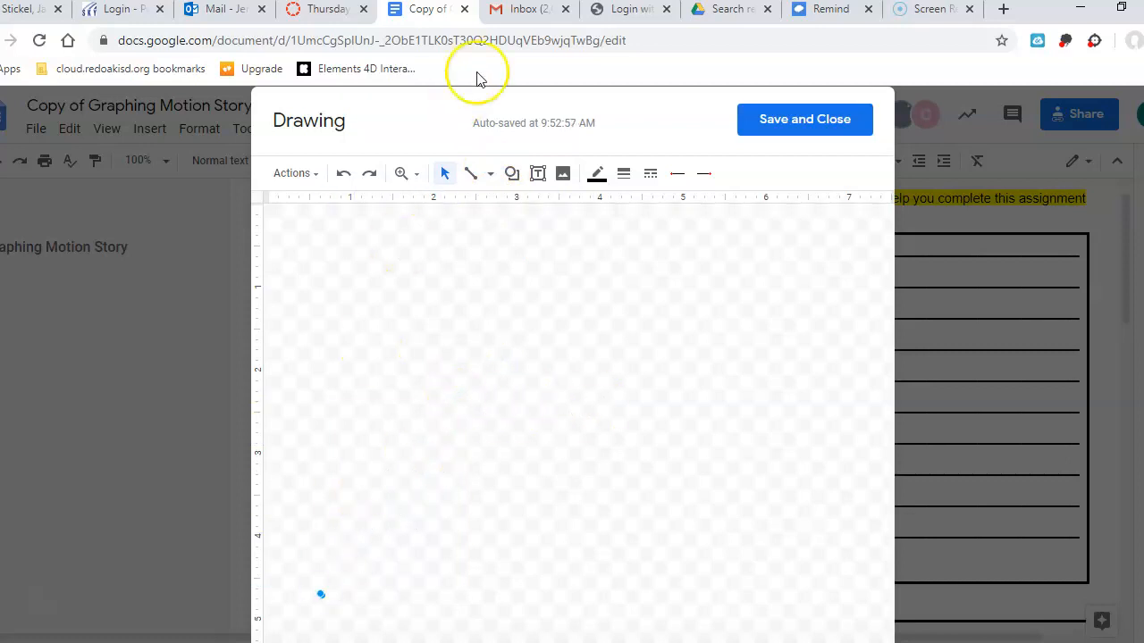
click(342, 173)
click(483, 329)
Step: Draw a nearly horizontal line about 1.8 in long from the upper end of the diagonal line
click(491, 175)
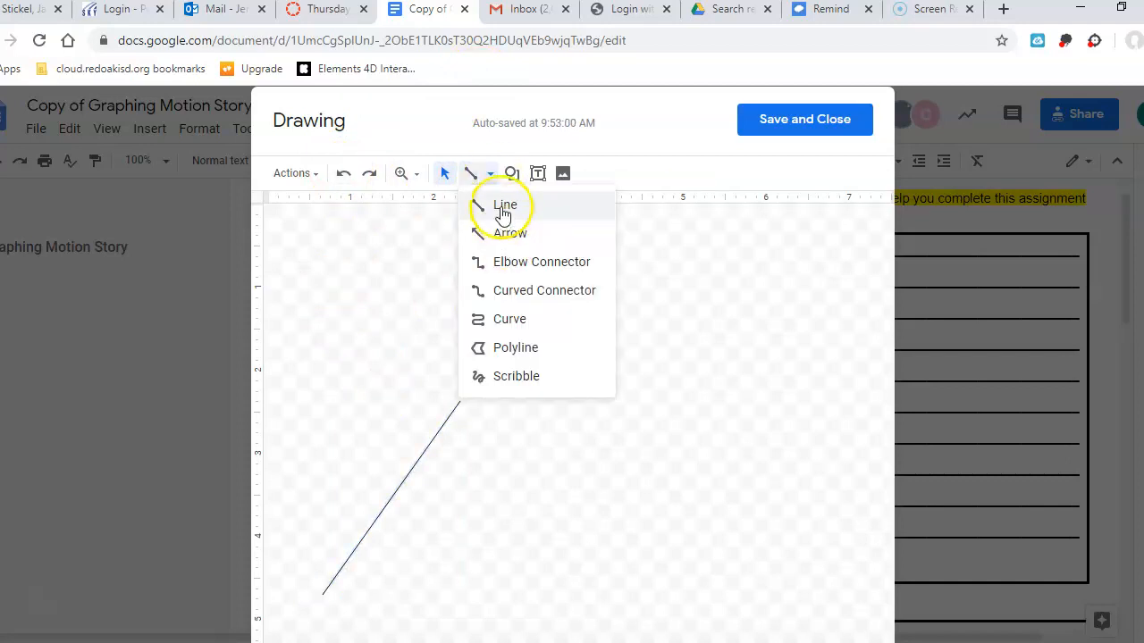
click(503, 212)
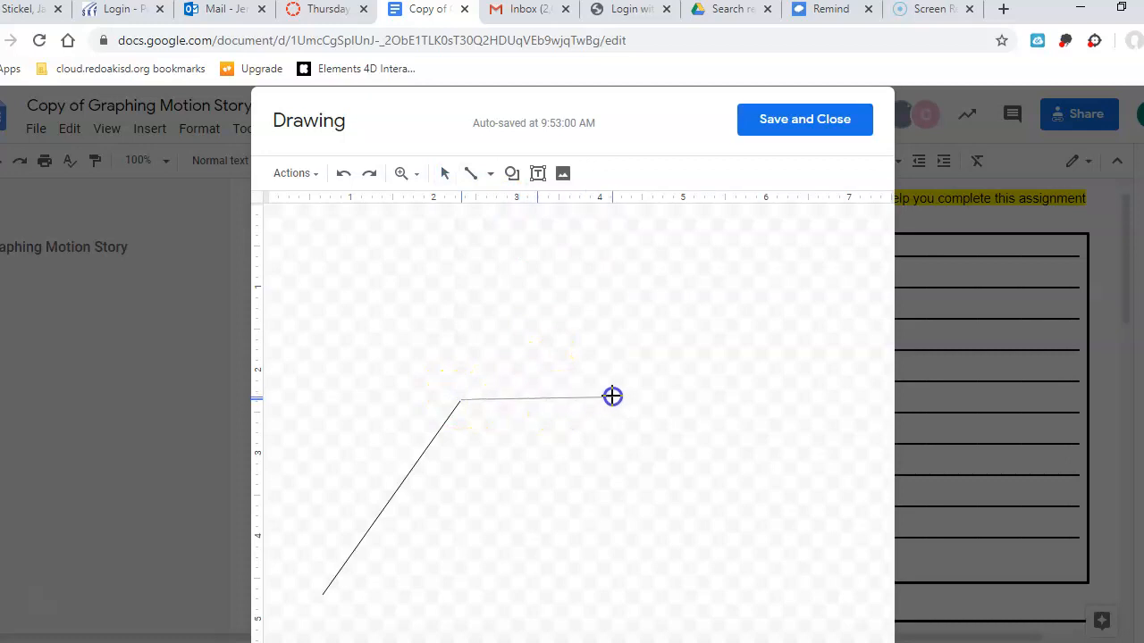
drag(609, 402, 609, 402)
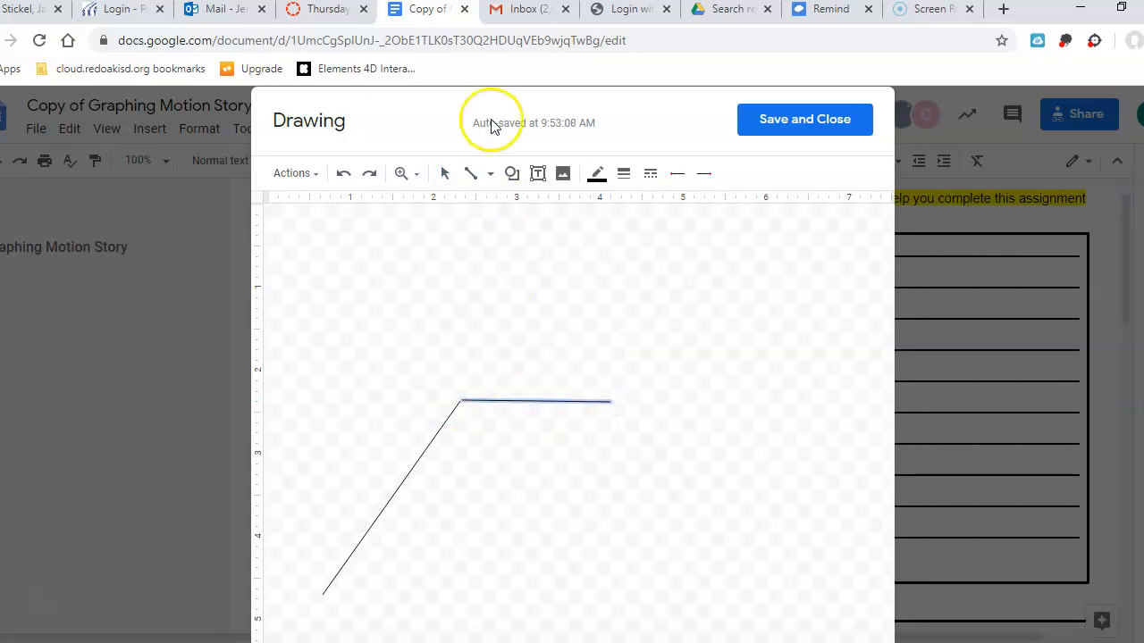
click(471, 173)
click(651, 416)
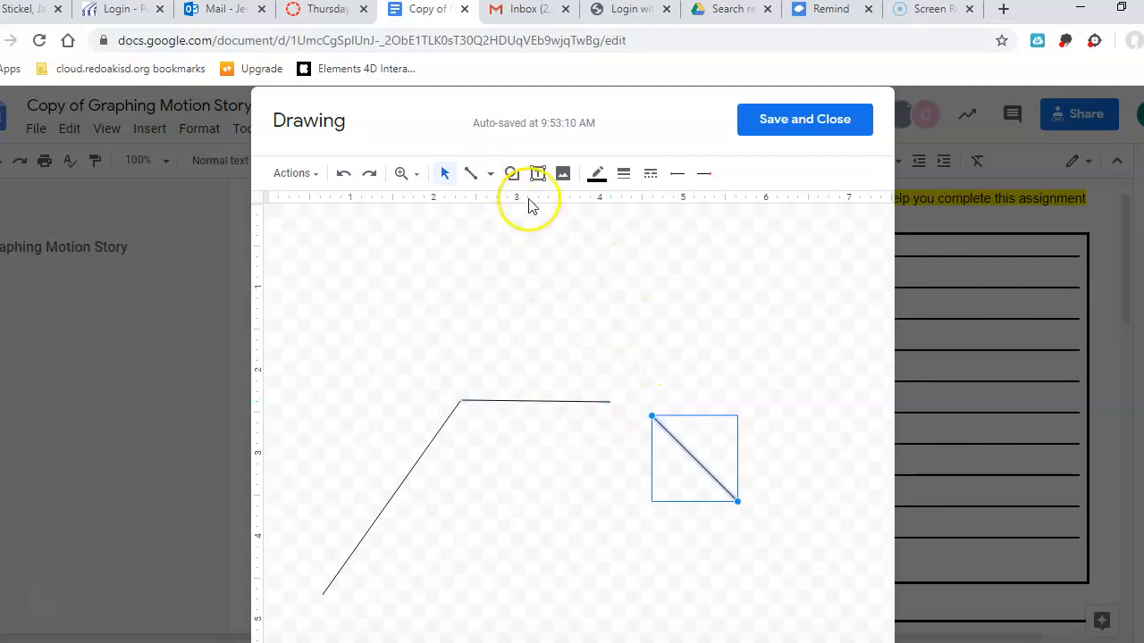
click(346, 175)
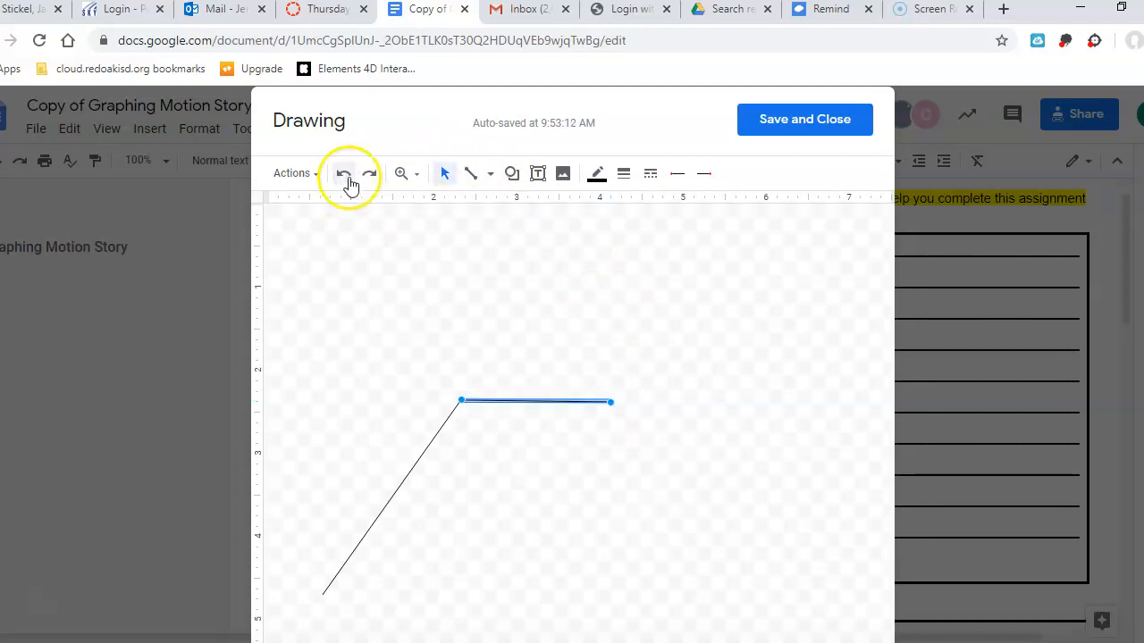
Step: Draw a descending line from the free end of the horizontal line, about 1.5 in wide and 2.4 in high, and save the drawing into the document
click(489, 173)
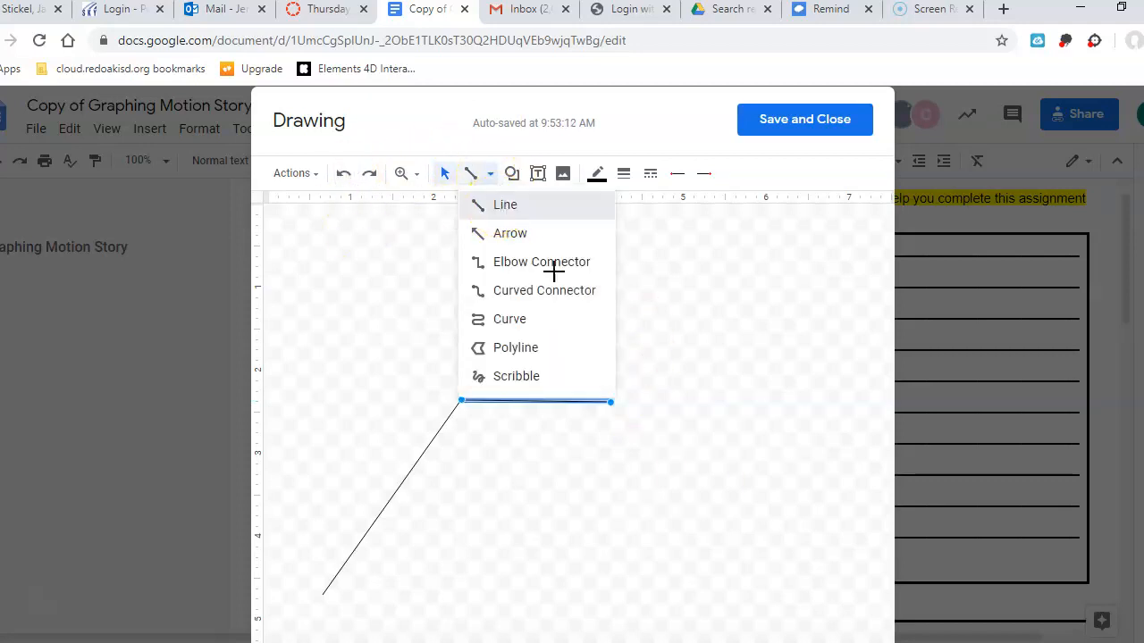
click(498, 206)
drag(610, 402, 732, 598)
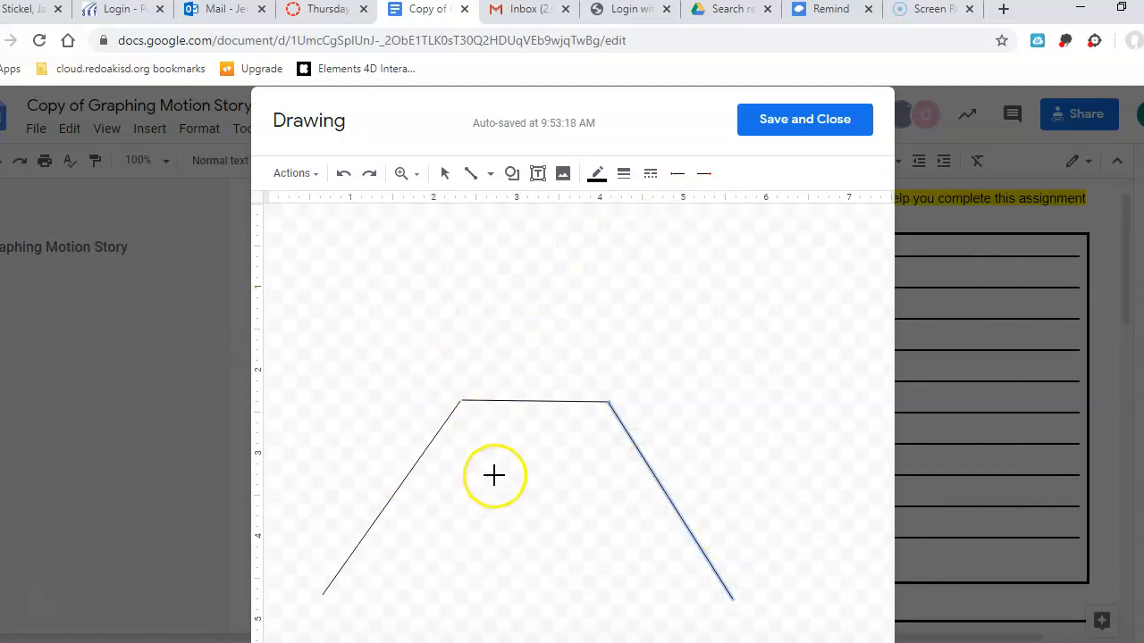
click(778, 128)
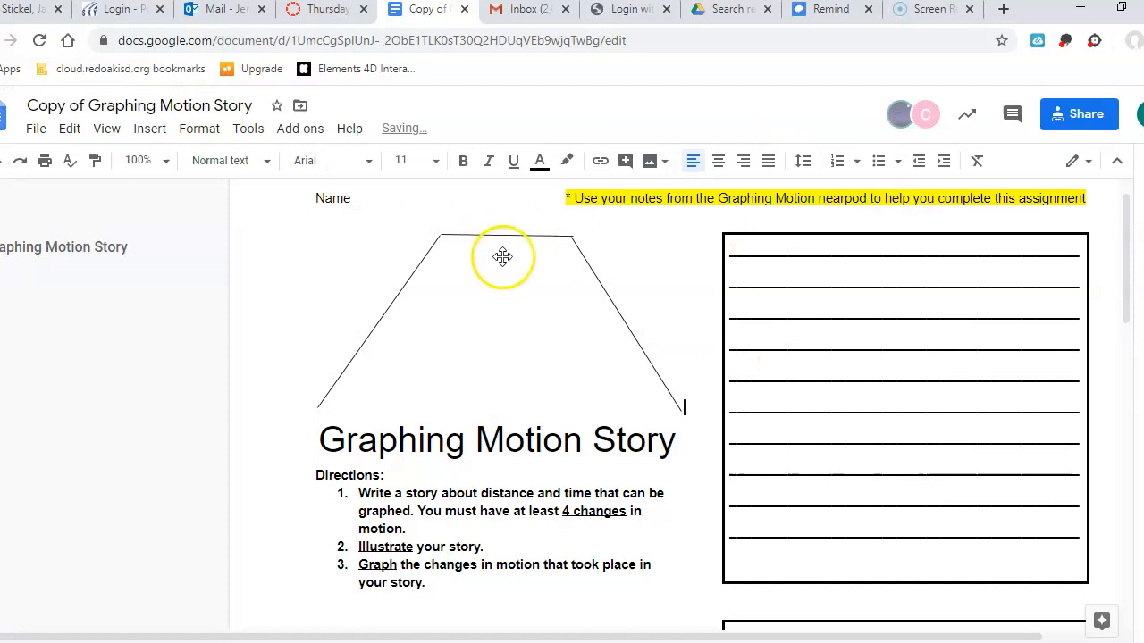
Step: Try to move the drawing from the page top into the lined story box and reduce its height
click(676, 363)
scroll(834, 515, down, 6)
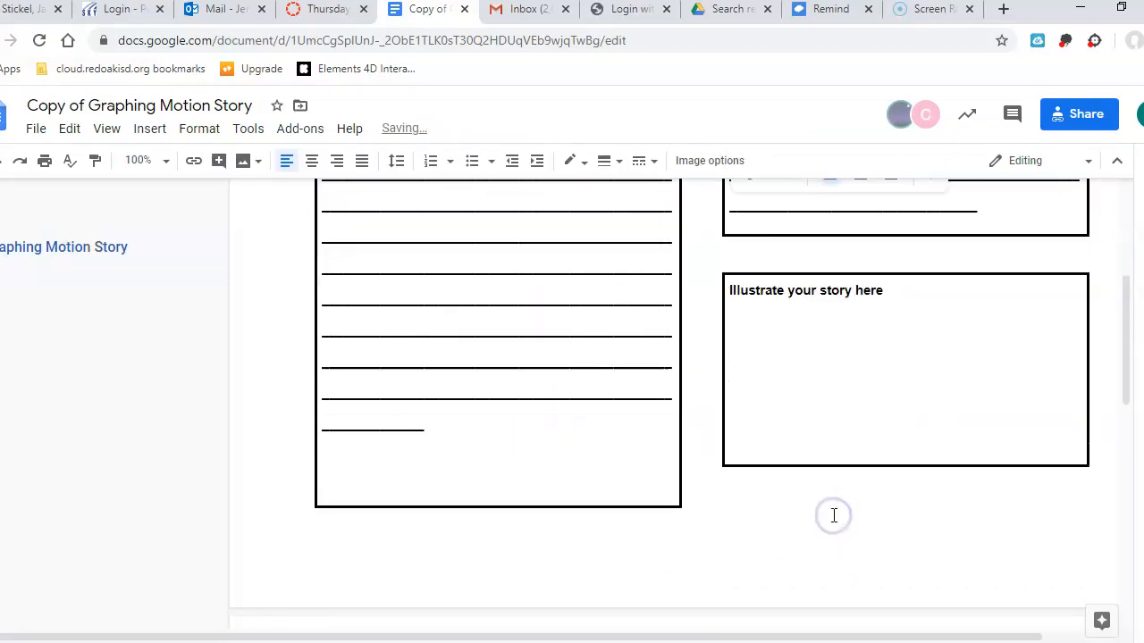
scroll(574, 427, up, 3)
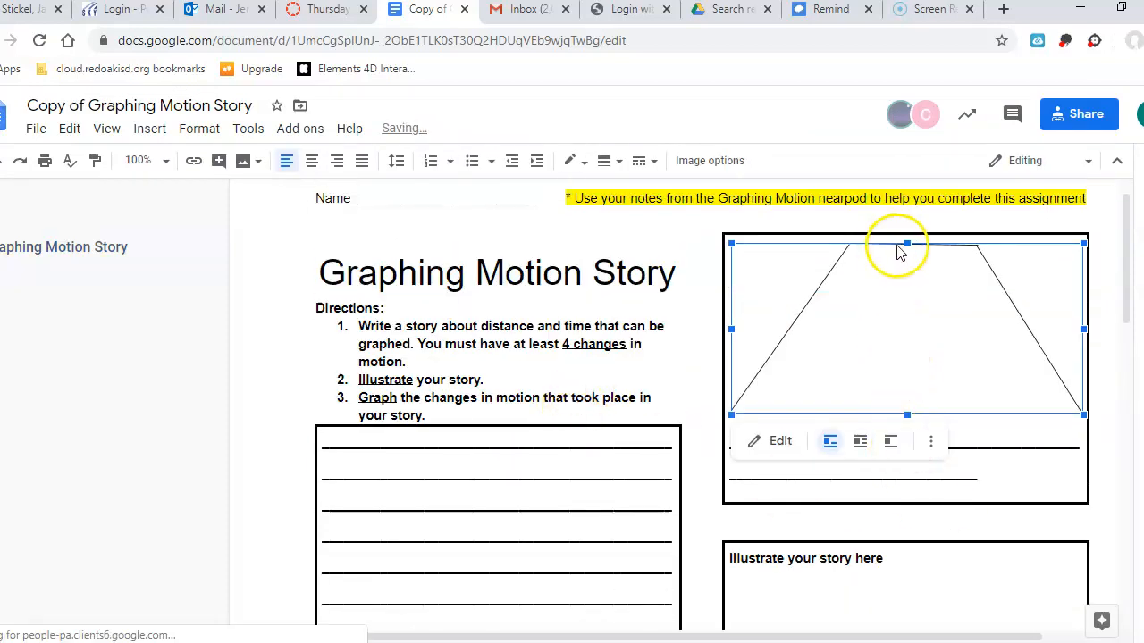
drag(908, 243, 737, 479)
drag(929, 569, 938, 404)
scroll(903, 494, down, 4)
scroll(903, 494, up, 2)
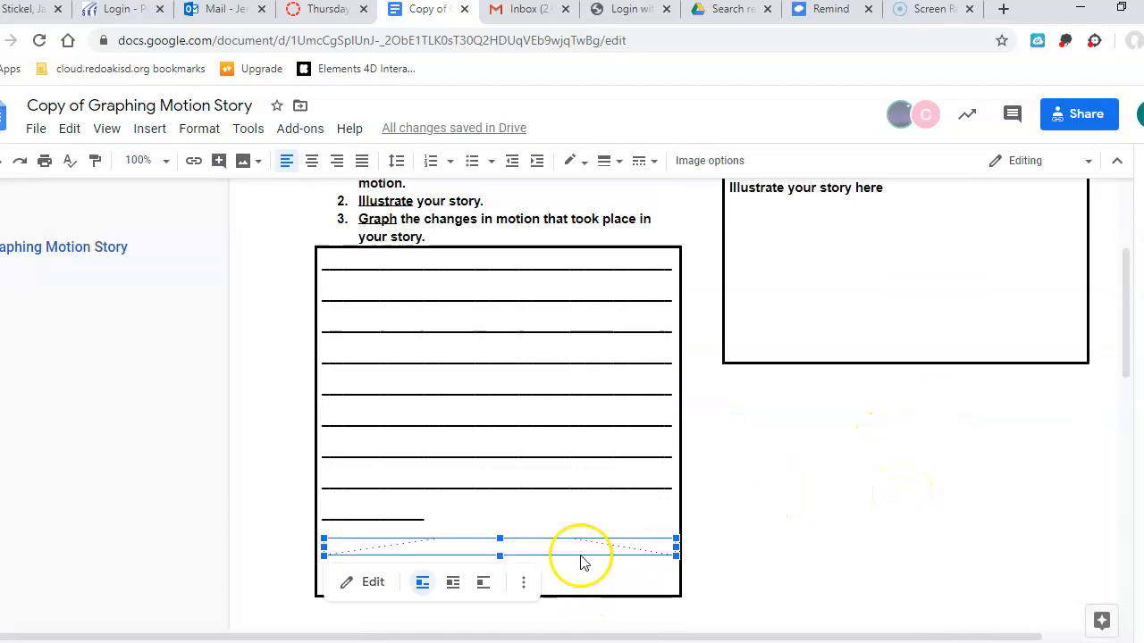
Step: Move the flattened drawing out of the story box into the second column and stretch it taller
drag(699, 541, 880, 504)
scroll(850, 476, up, 3)
scroll(850, 477, down, 5)
scroll(850, 476, down, 3)
scroll(850, 476, up, 6)
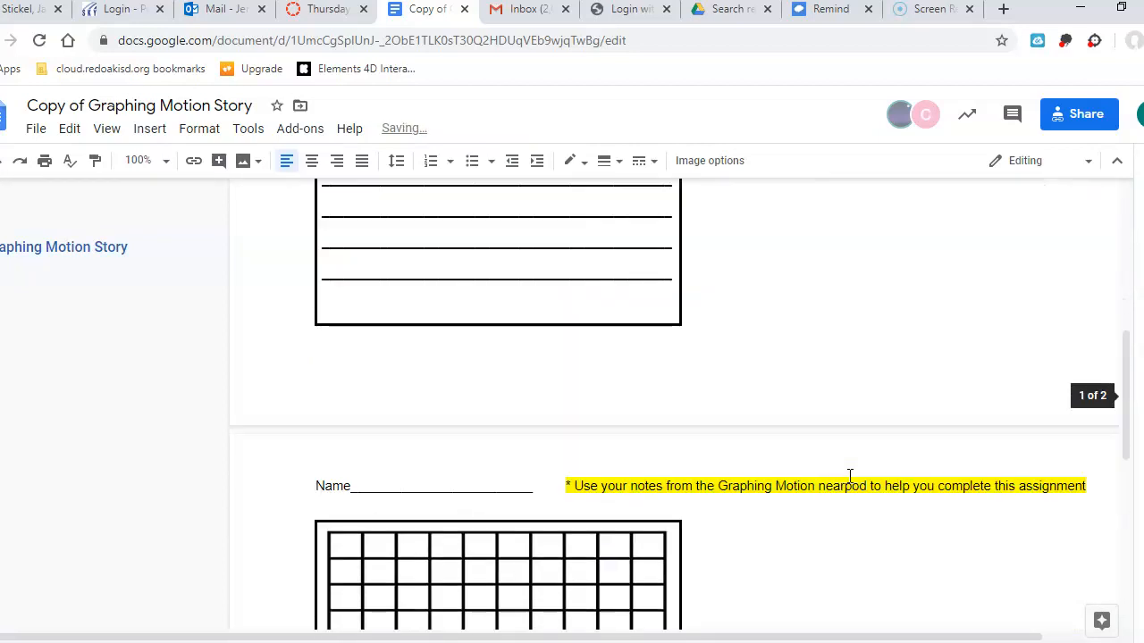
drag(901, 451, 907, 621)
Step: Move the drawing into the graph box on page 2, directly below the grid
scroll(906, 620, down, 5)
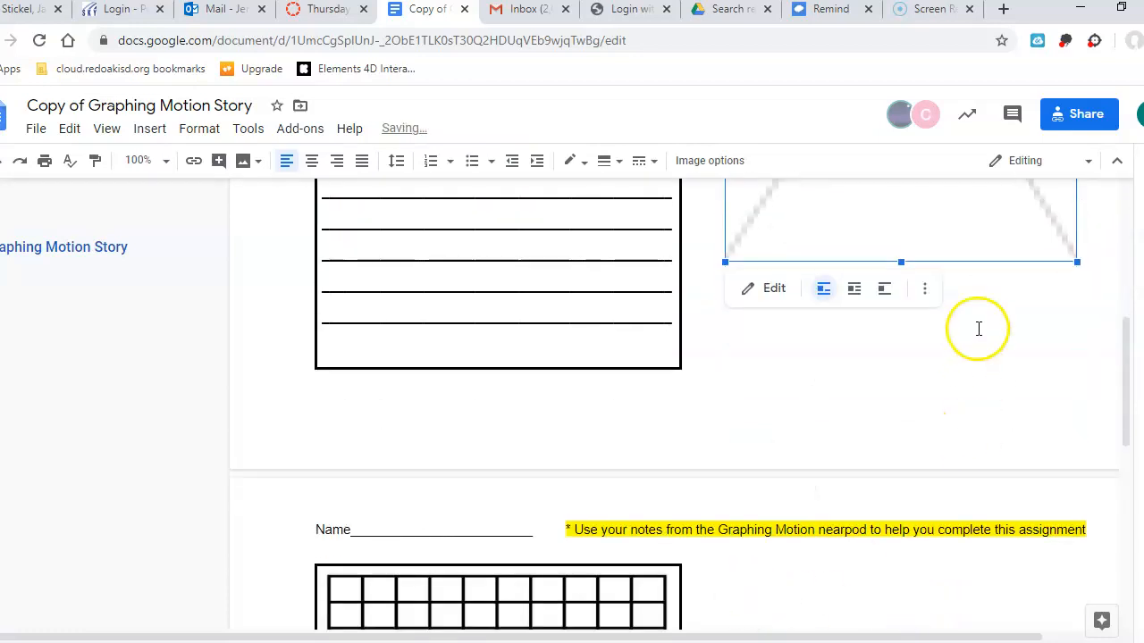
scroll(878, 224, down, 1)
scroll(858, 494, down, 3)
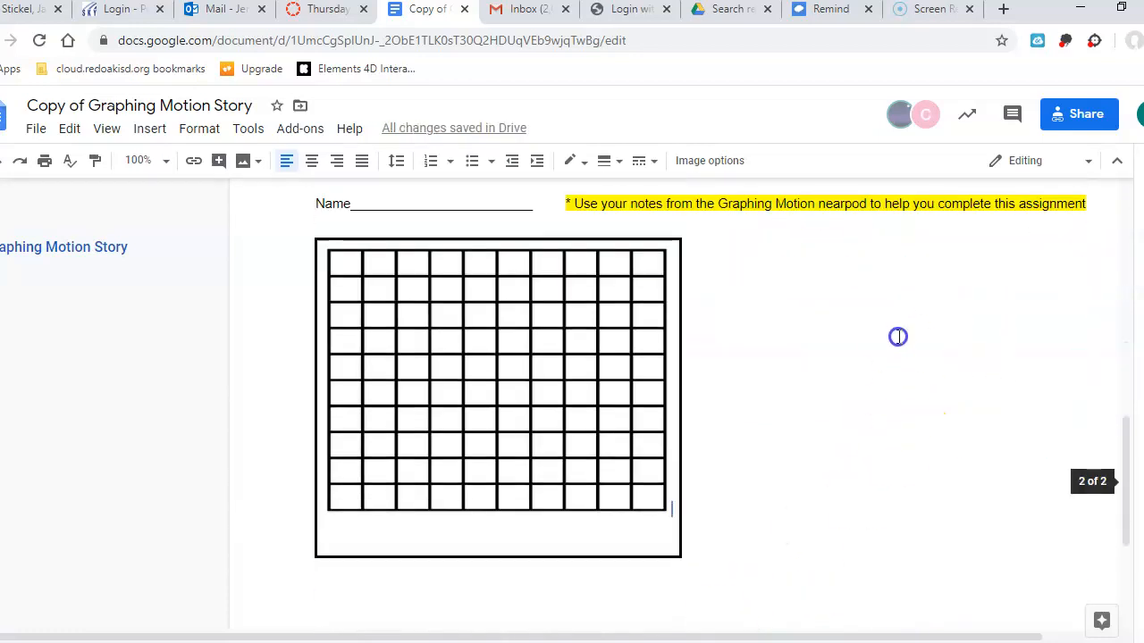
click(901, 406)
key(ctrl+v)
scroll(715, 483, up, 1)
scroll(760, 512, down, 3)
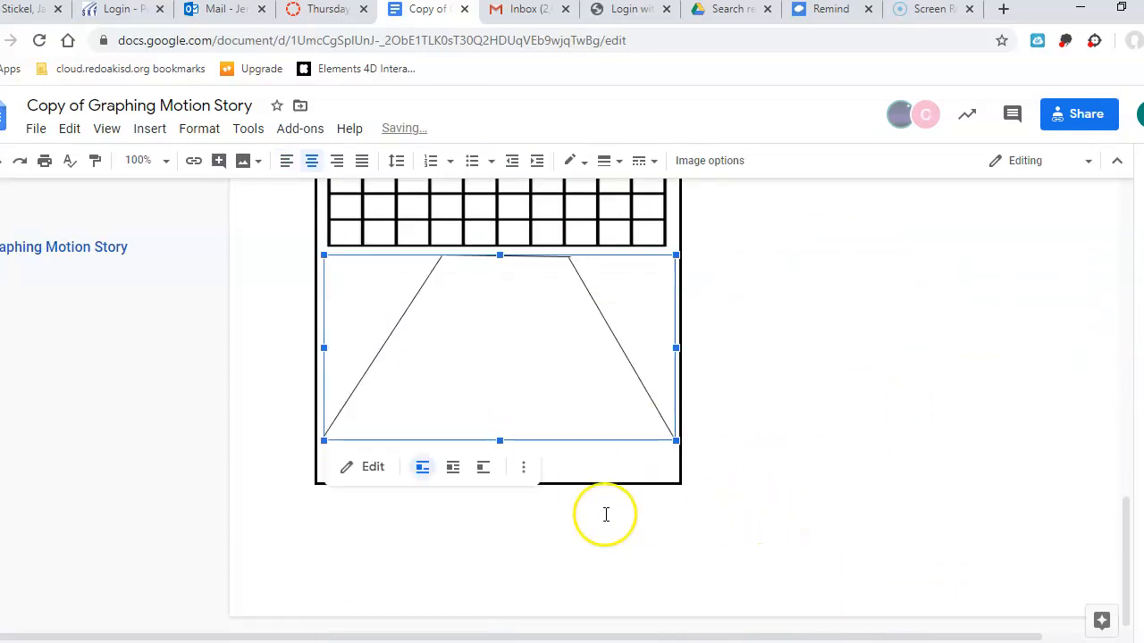
Step: Try to move the line-graph drawing from below the page 2 grid up onto the grid
scroll(559, 365, up, 5)
scroll(541, 553, down, 1)
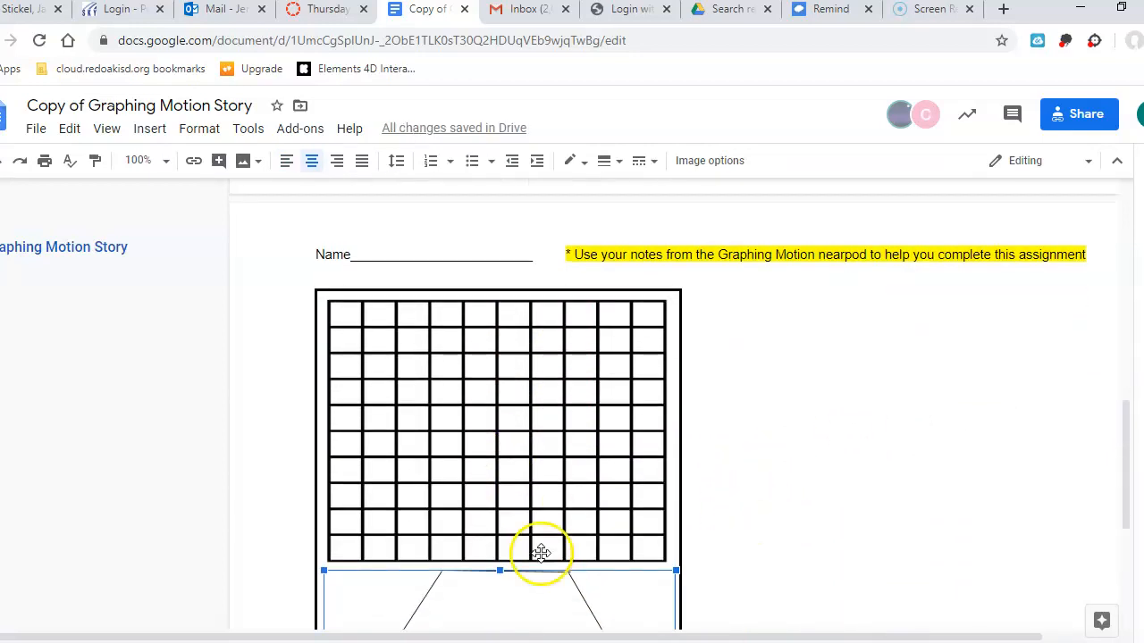
scroll(540, 553, down, 1)
mouse_move(501, 523)
mouse_down()
mouse_move(528, 272)
mouse_move(508, 362)
mouse_up()
drag(731, 476, 587, 473)
scroll(983, 473, down, 3)
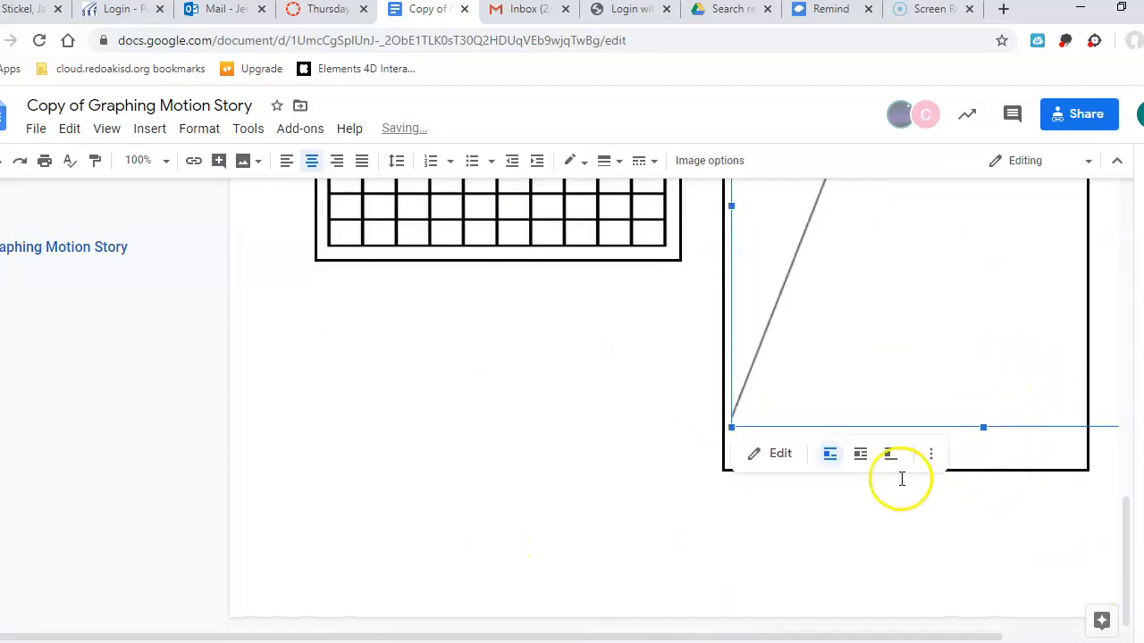
Step: Undo the drawing's recent moves and resizing until it is back on page 1 as a flattened shape beneath the illustration box
scroll(482, 447, up, 3)
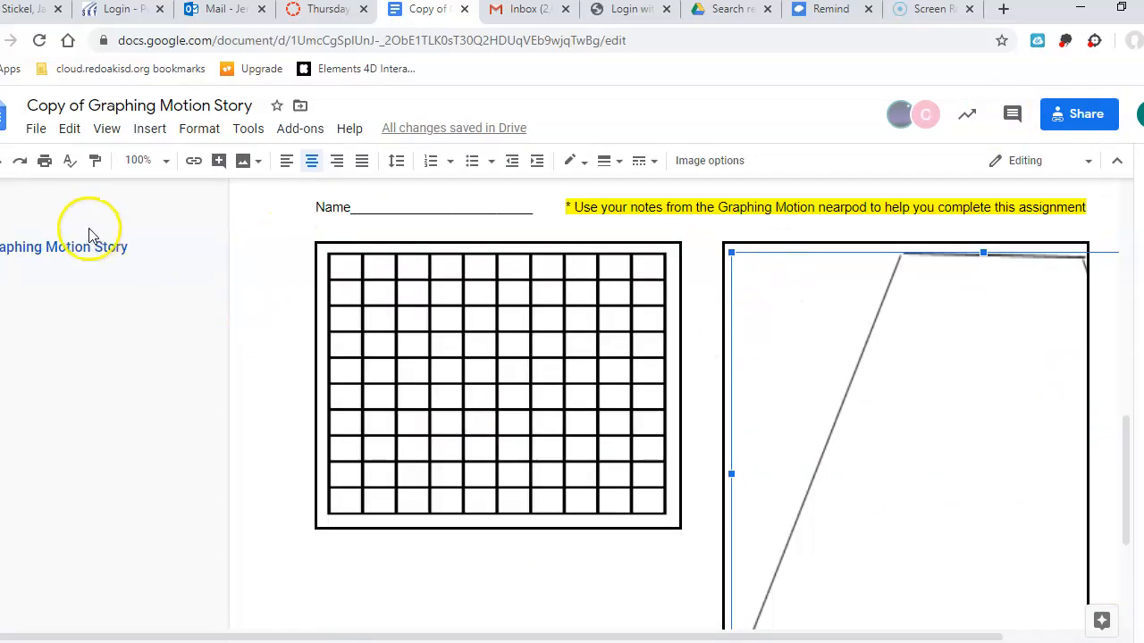
scroll(413, 386, down, 4)
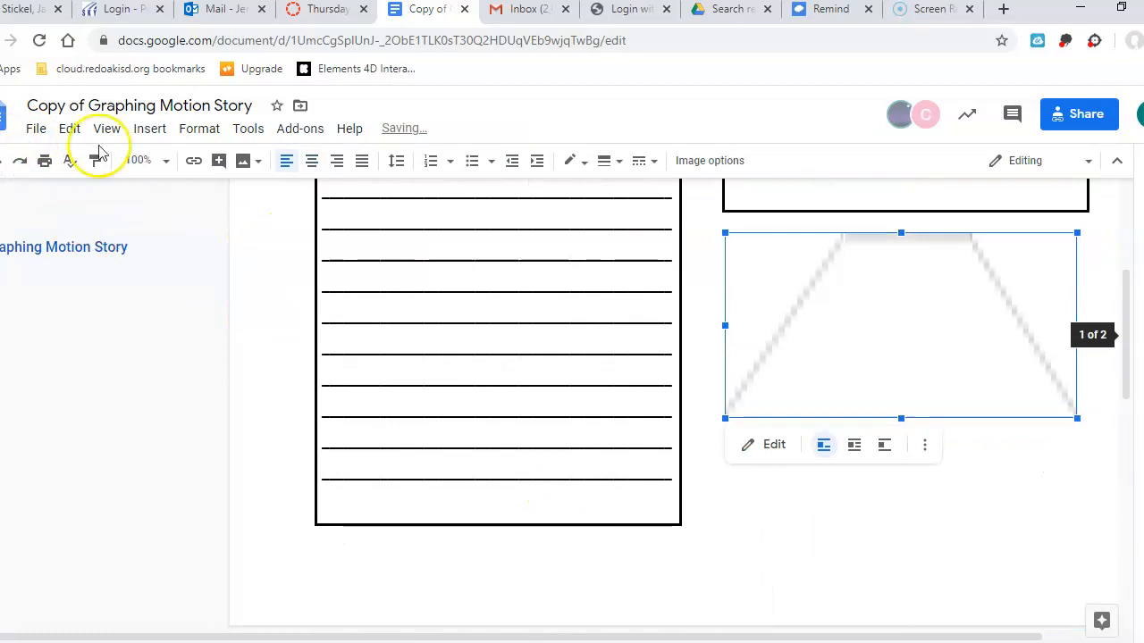
scroll(256, 224, up, 3)
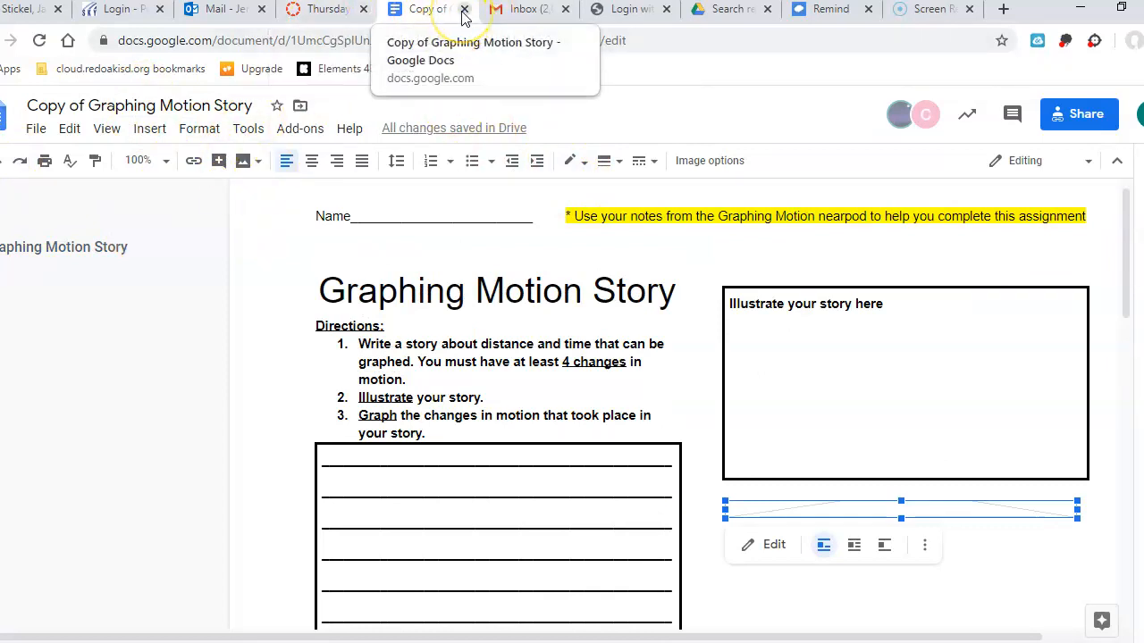
Step: Switch to the Thursday 4/2 assignment page in Canvas and open its linked Google Slides version of the worksheet
click(344, 13)
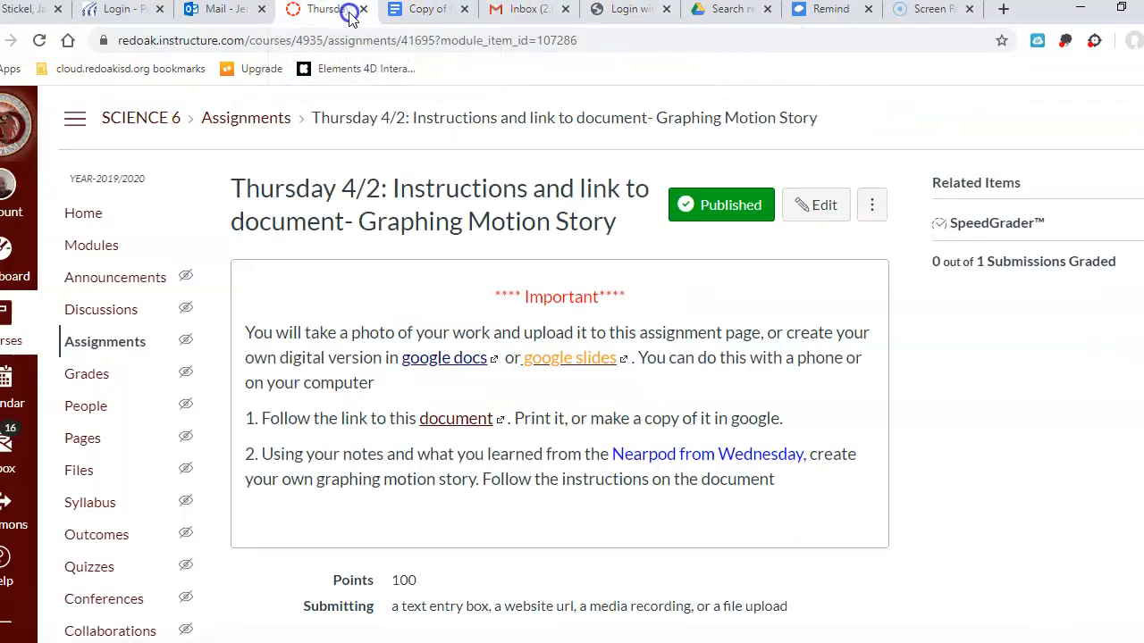
click(568, 360)
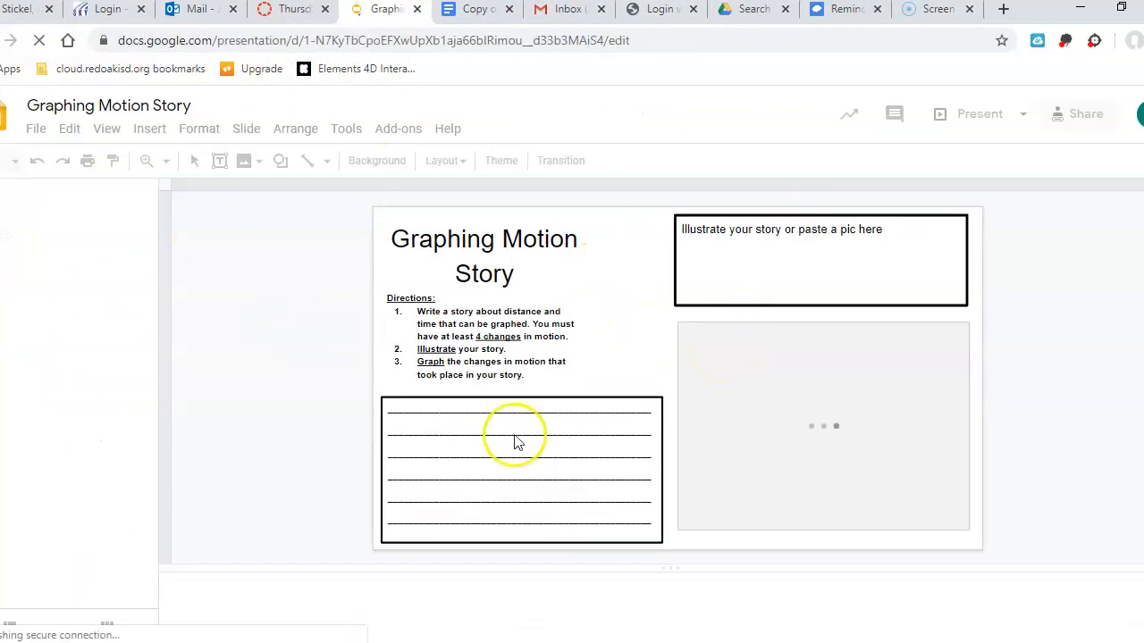
Step: Make a copy of the entire presentation, replacing "Copy of" in its name with the teacher's name in possessive form
click(36, 130)
click(88, 293)
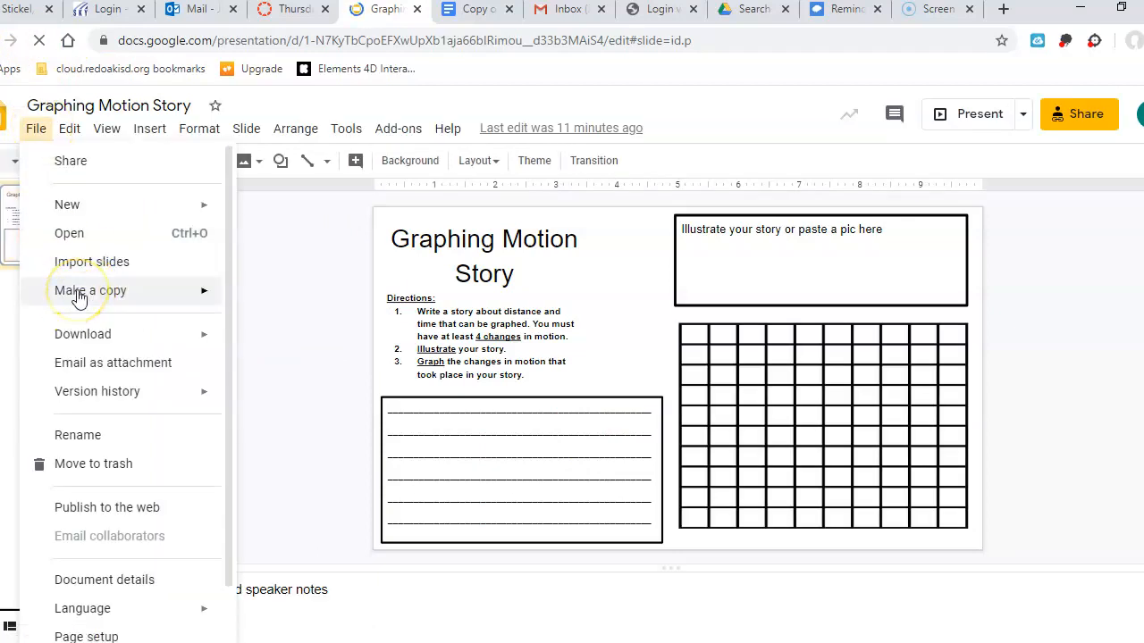
click(78, 297)
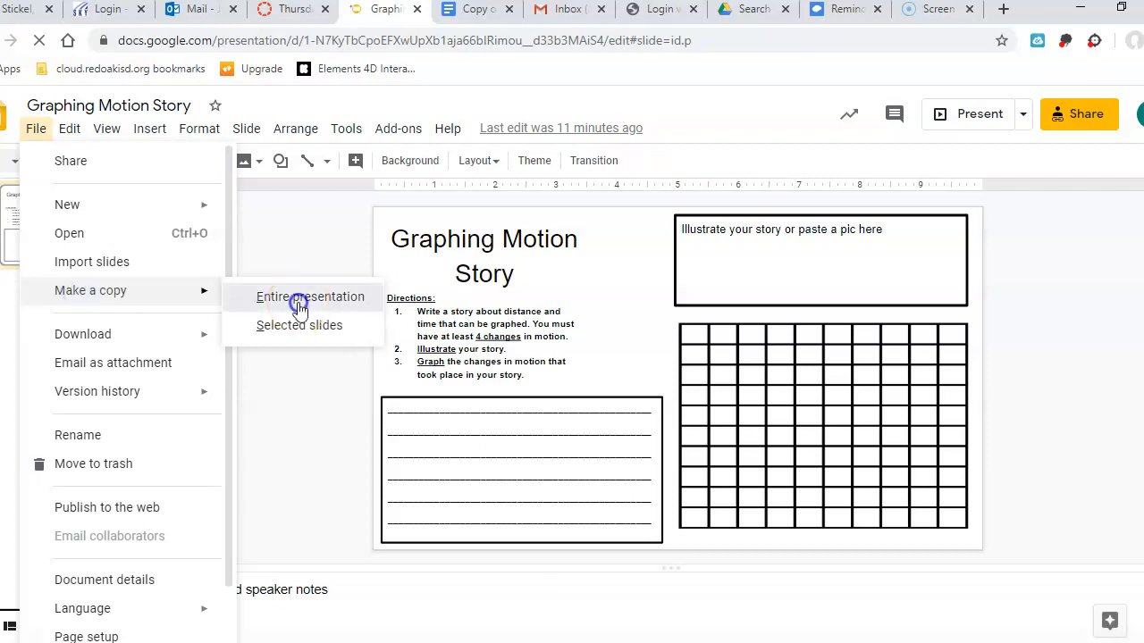
click(301, 304)
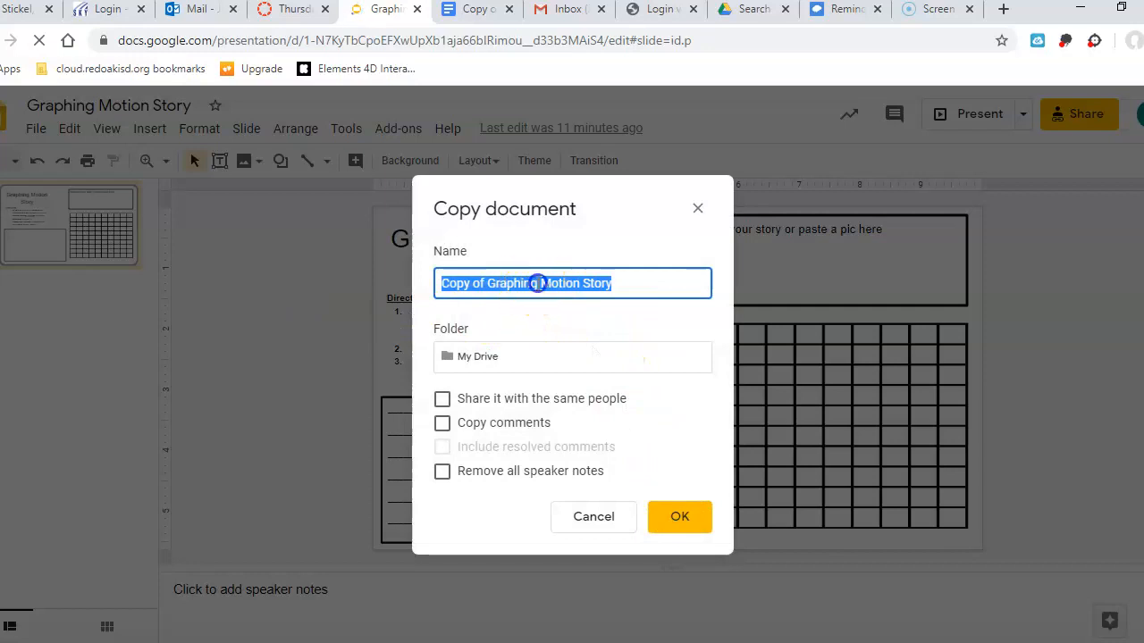
drag(483, 283, 438, 276)
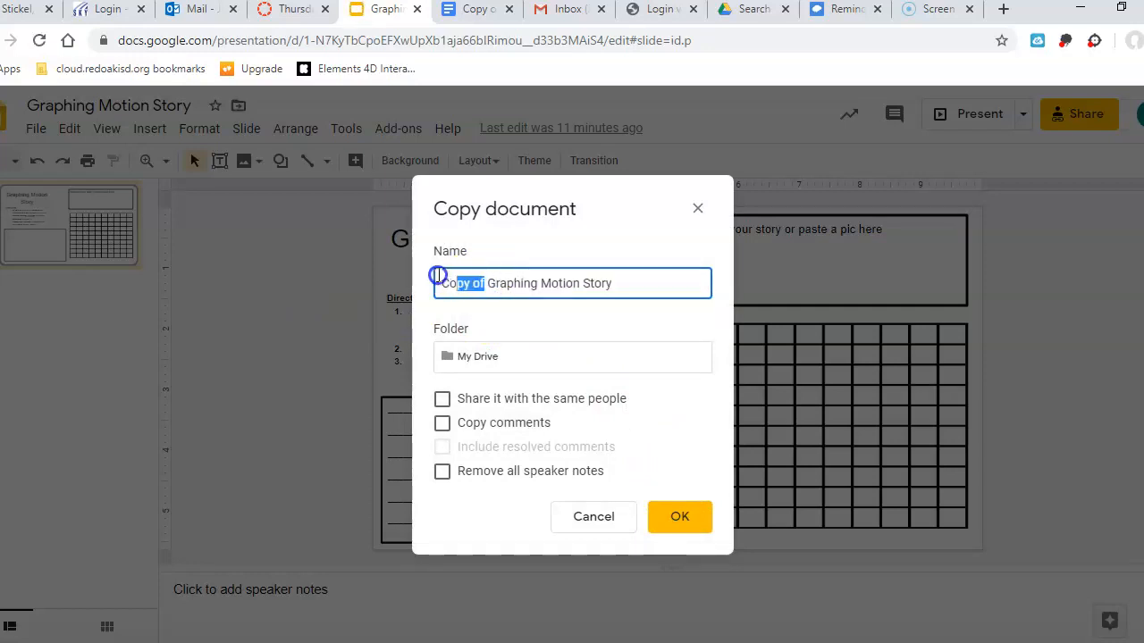
text(Mr. Terry)
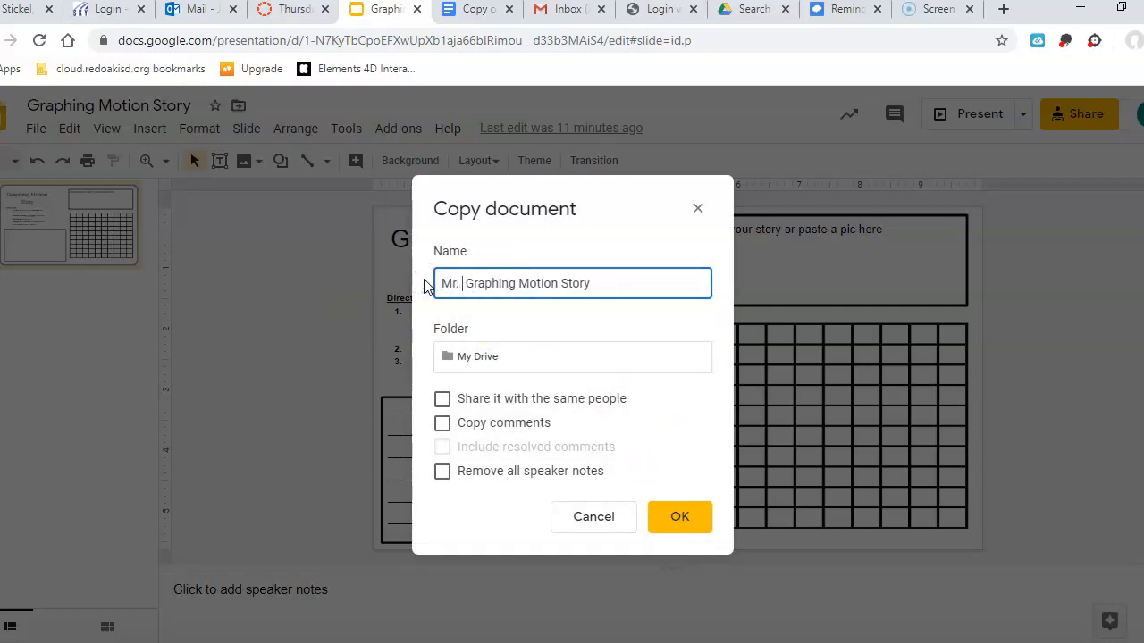
text('s)
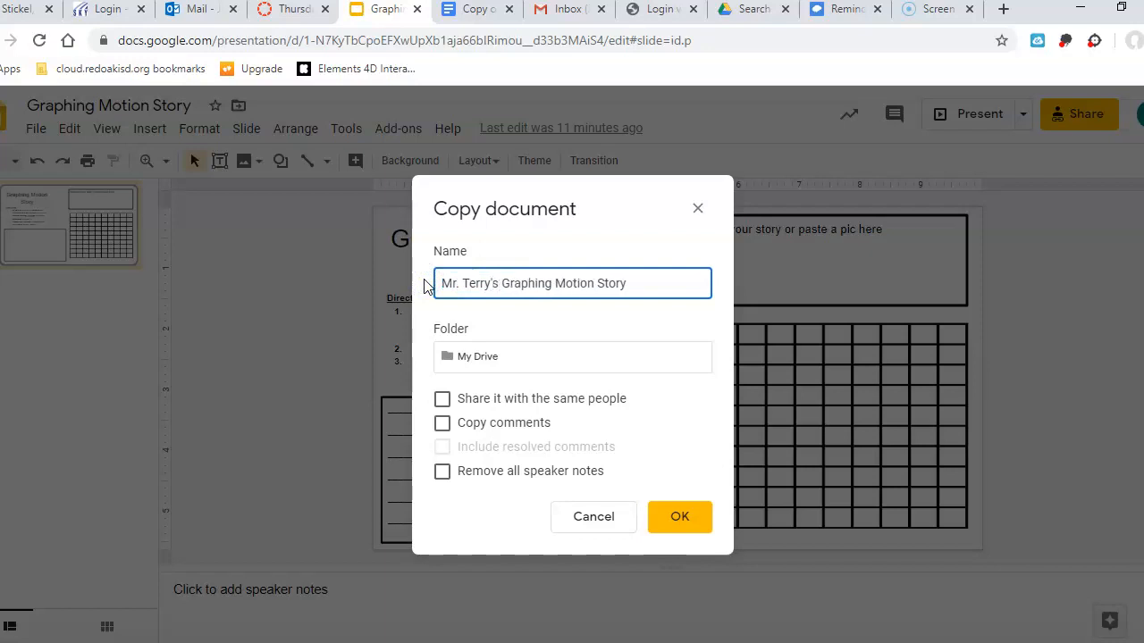
click(674, 518)
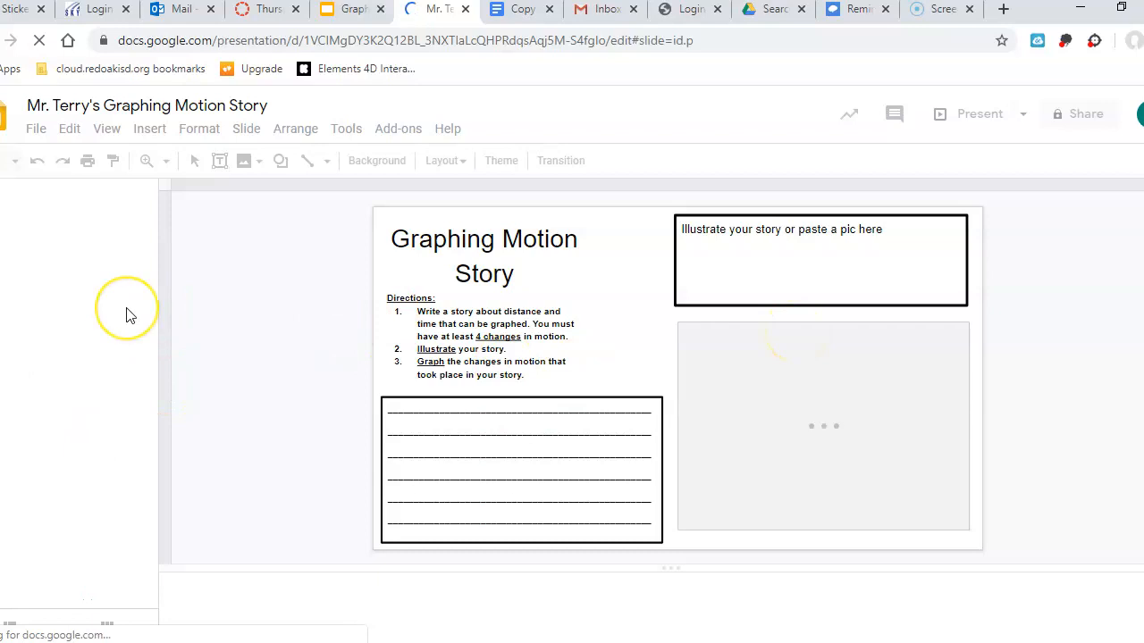
Step: Start a text box in the lined story box of the copied presentation
click(790, 436)
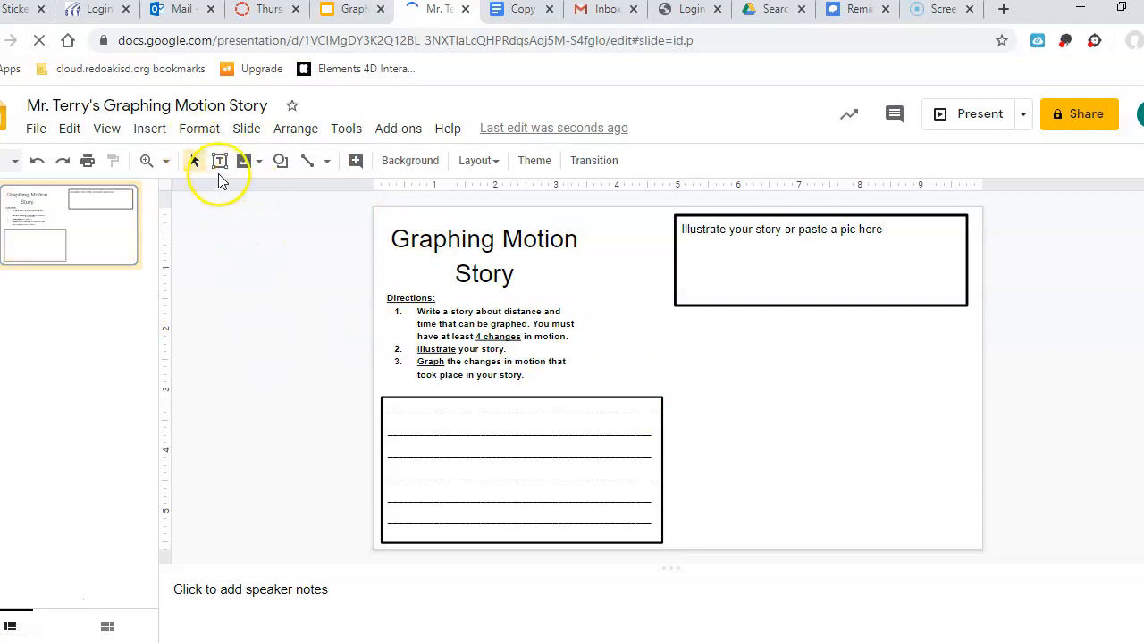
click(221, 163)
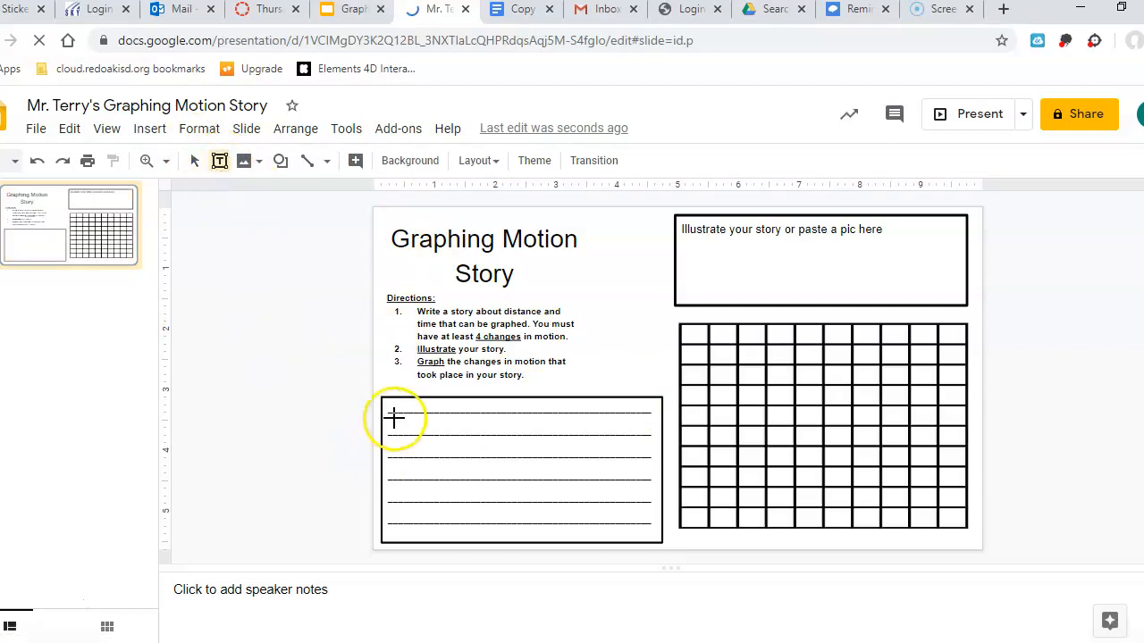